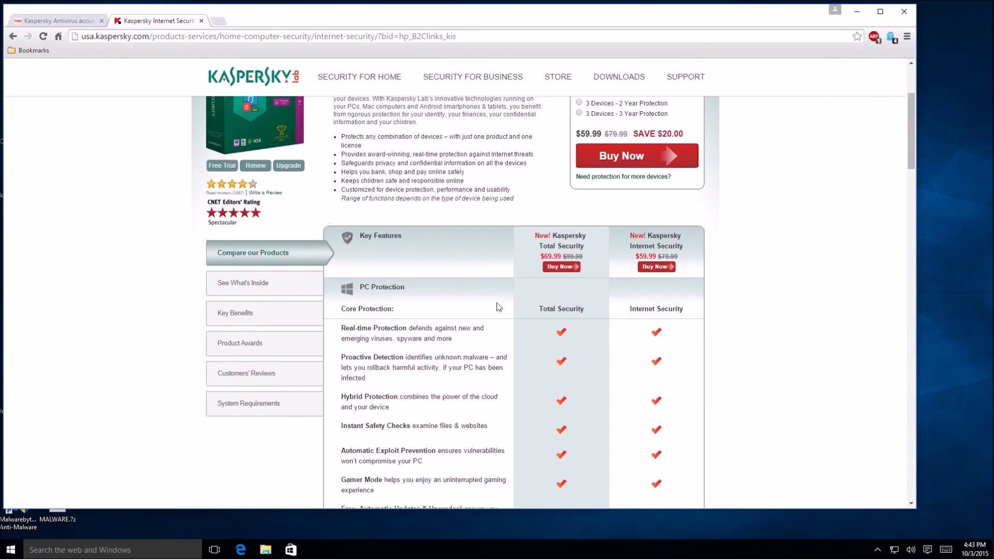
# - Scroll through the comparison table and back to the top, then nudge the Chrome window right
pyautogui.scroll(-8, 471, 321)
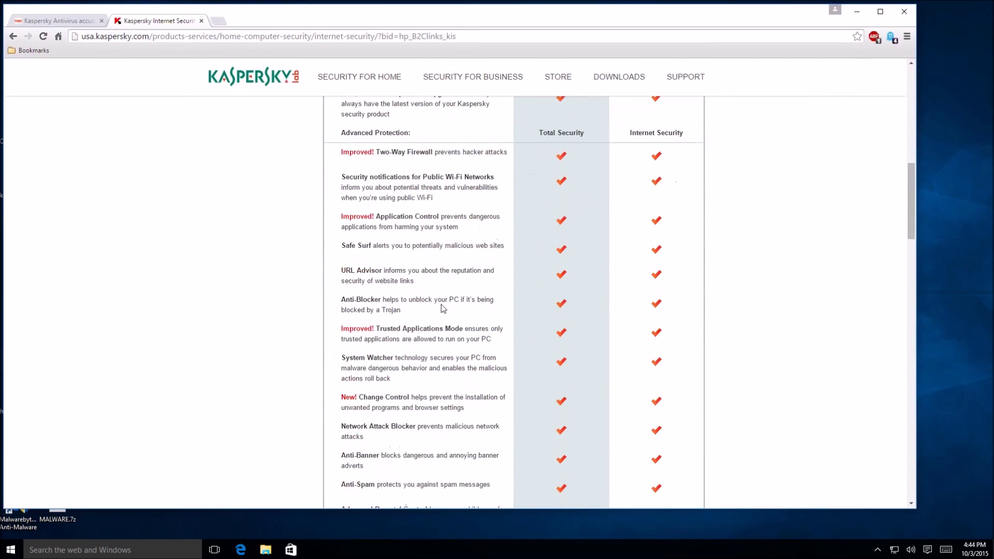
pyautogui.scroll(-10, 442, 308)
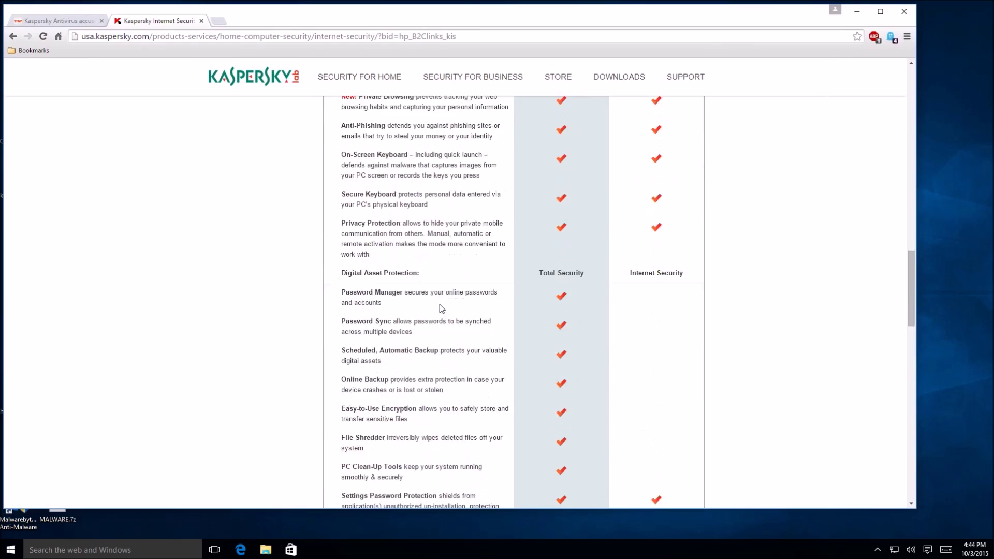
pyautogui.scroll(-10, 441, 308)
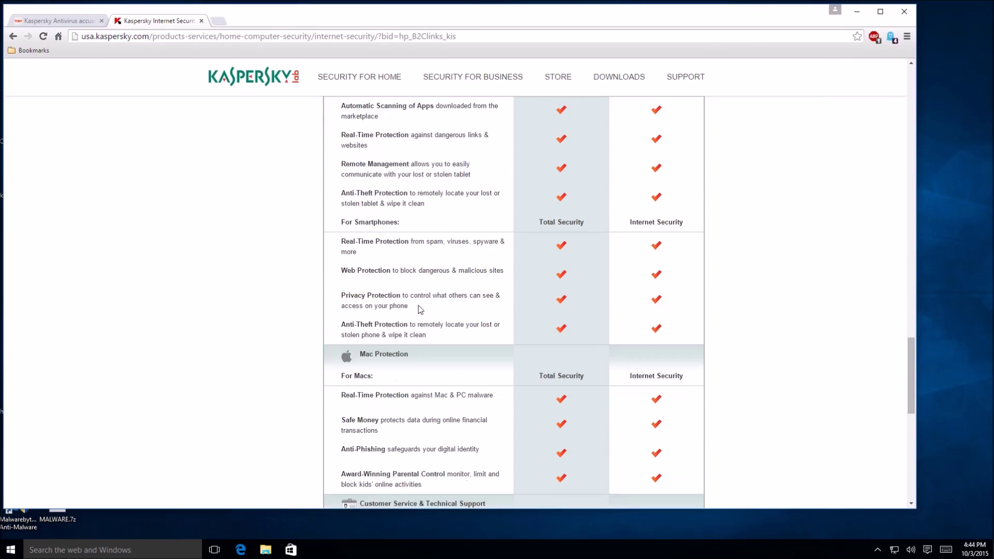
pyautogui.scroll(-4, 417, 307)
pyautogui.scroll(18, 417, 306)
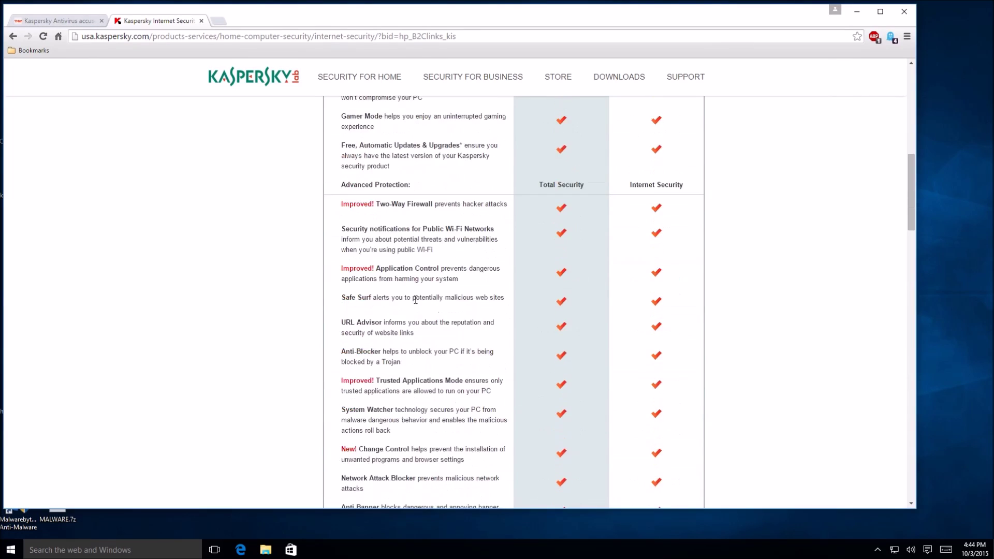
pyautogui.scroll(10, 415, 299)
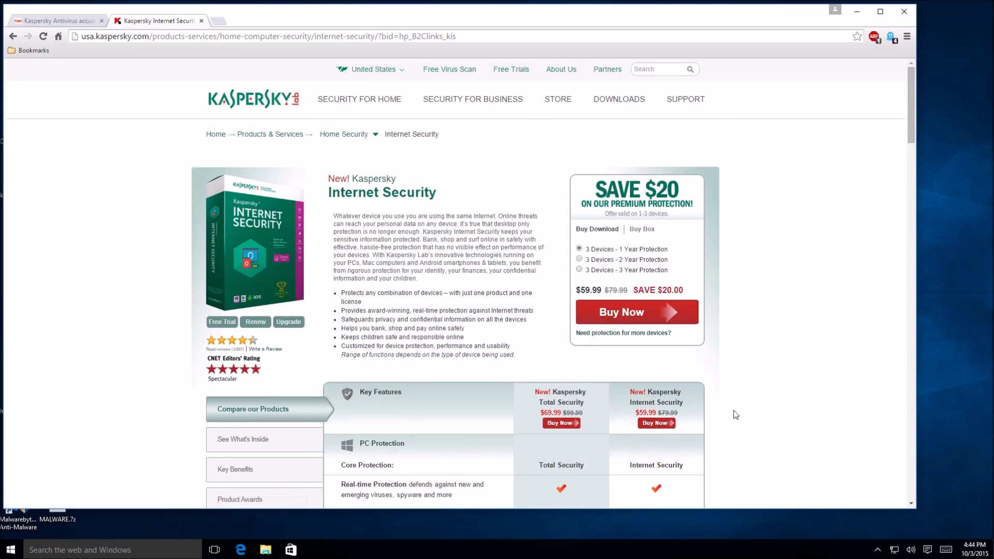
pyautogui.scroll(-3, 723, 379)
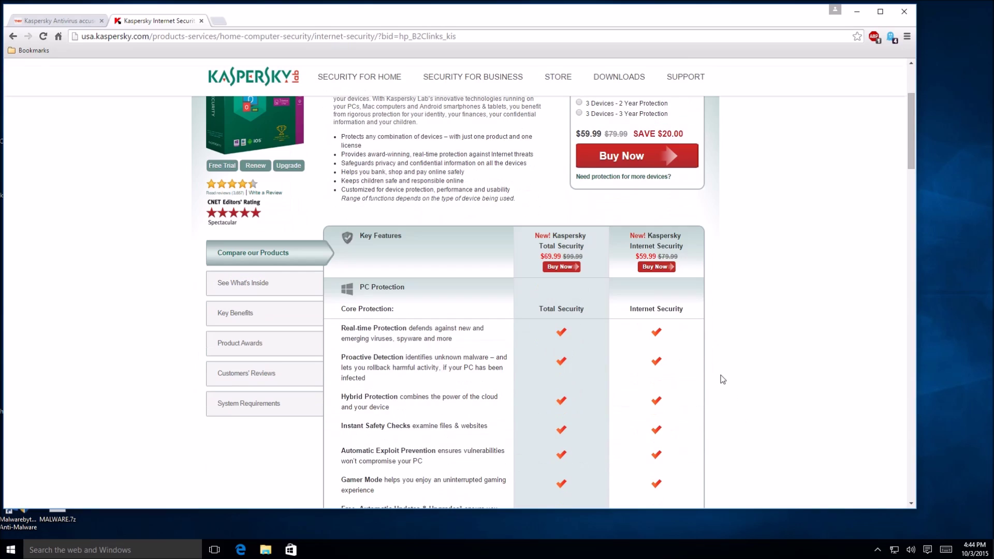
pyautogui.scroll(3, 721, 379)
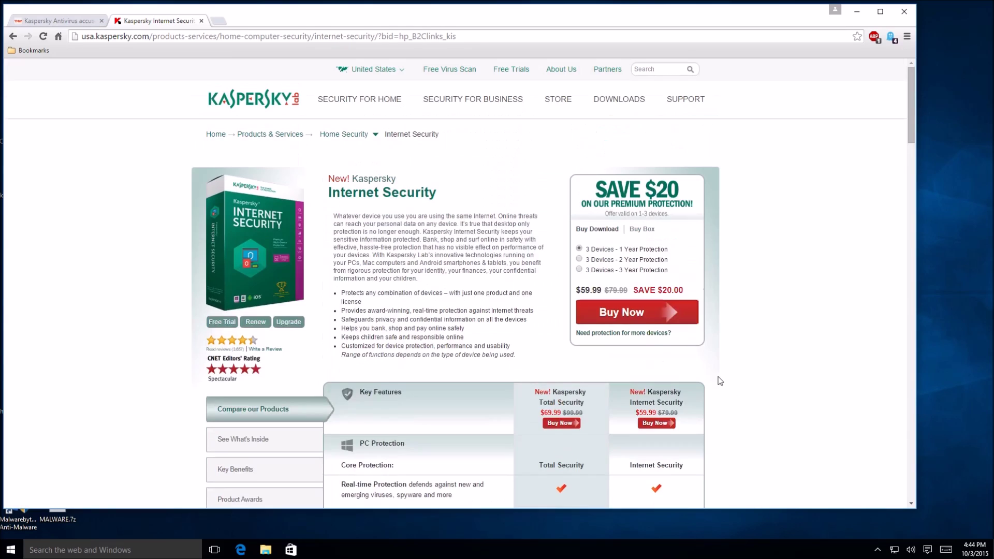
pyautogui.moveTo(459, 22); pyautogui.dragTo(489, 21)
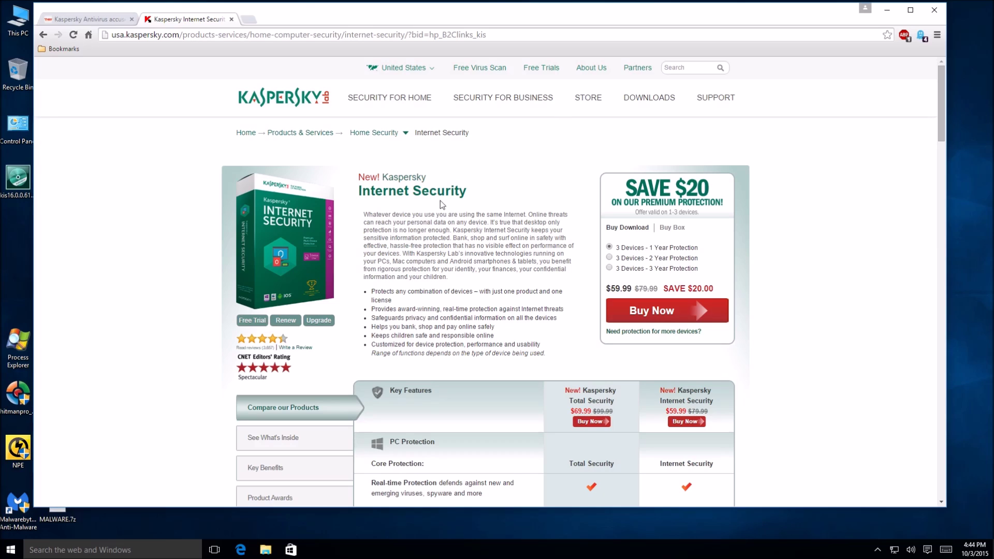
# - Switch to the TNW fake-malware article, read through it, and highlight Kaspersky's denial sentence
pyautogui.click(99, 20)
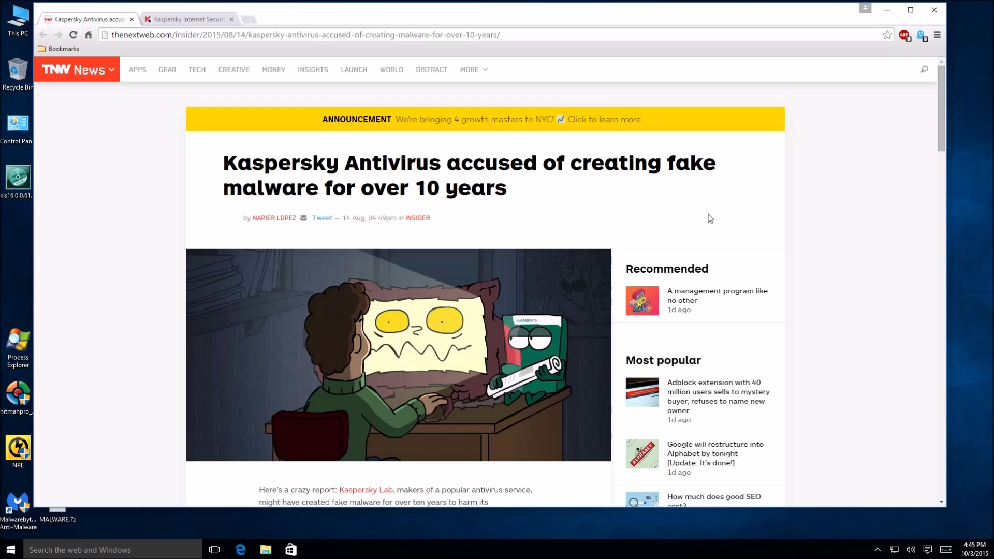
pyautogui.scroll(-8, 710, 218)
pyautogui.scroll(2, 609, 214)
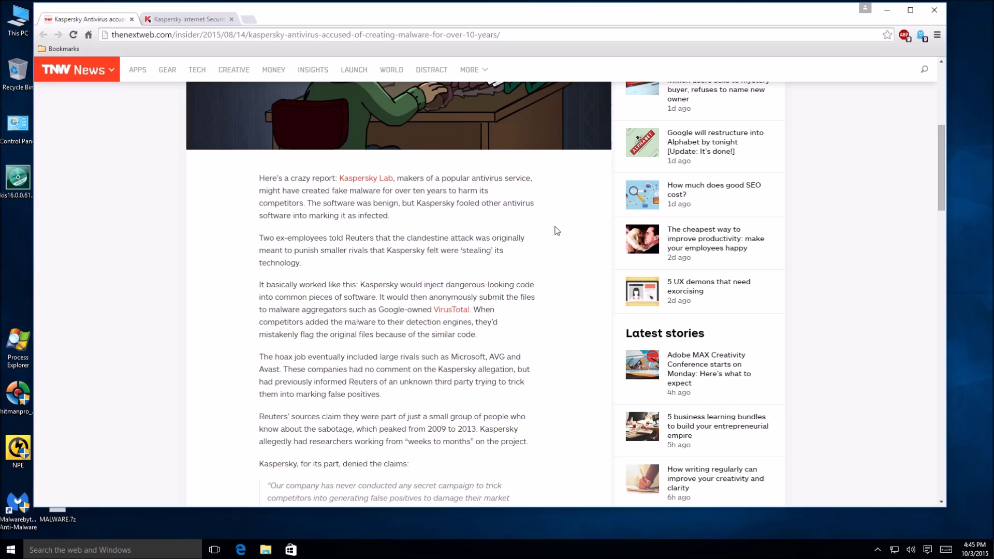
pyautogui.scroll(-1, 541, 220)
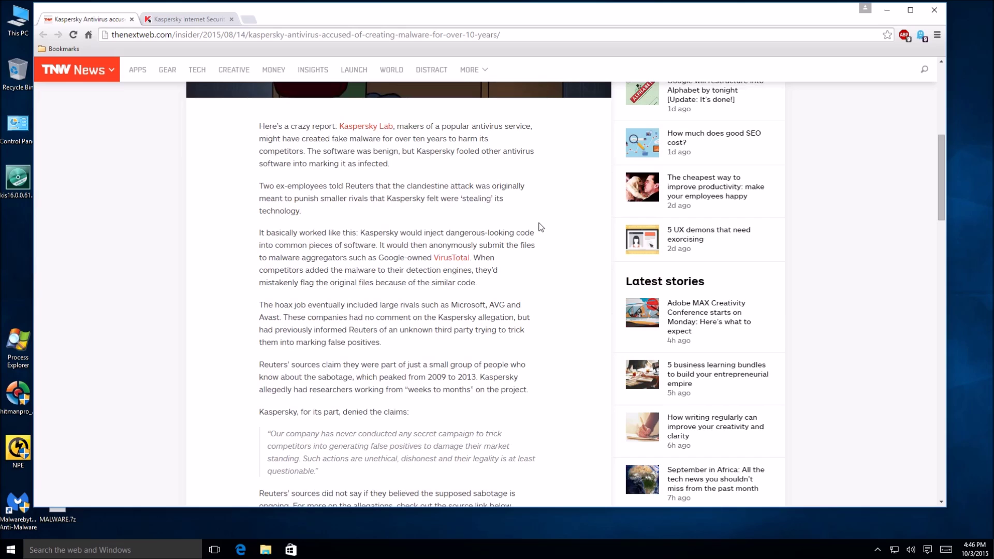
pyautogui.scroll(-3, 541, 226)
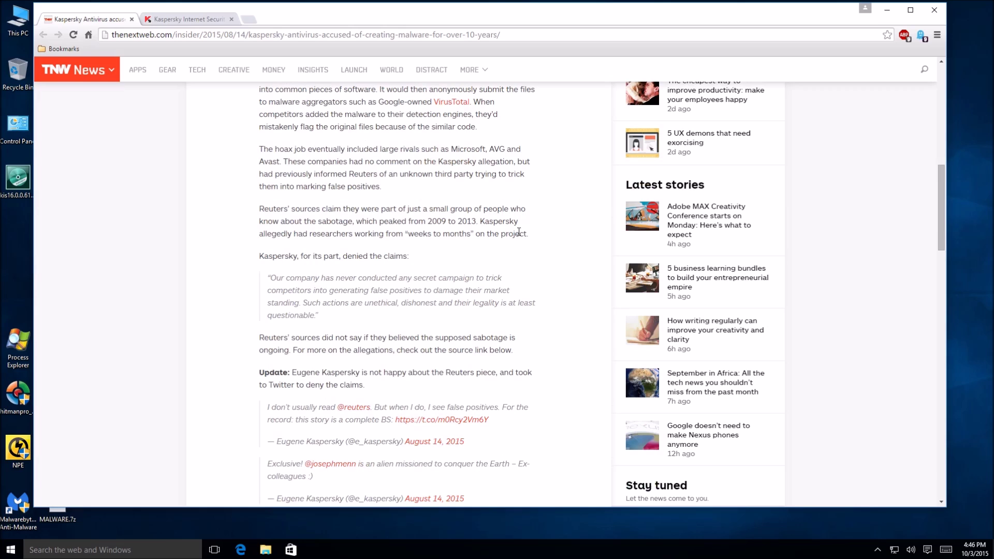
pyautogui.moveTo(268, 256); pyautogui.dragTo(437, 254)
pyautogui.click(440, 256)
pyautogui.scroll(10, 565, 300)
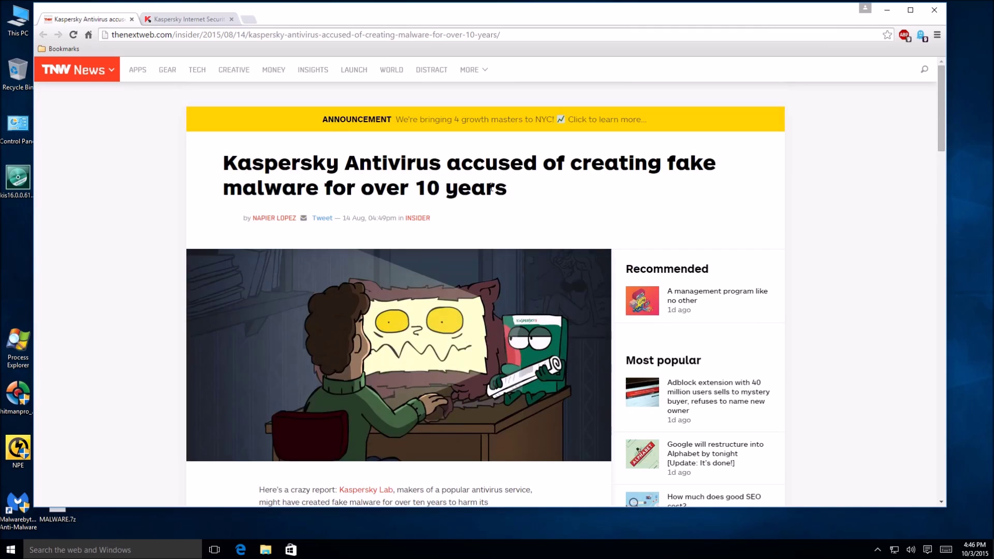
# - Highlight and clear the article headline twice, then select the Control Panel desktop icon
pyautogui.moveTo(512, 192); pyautogui.dragTo(196, 160)
pyautogui.click(205, 173)
pyautogui.moveTo(223, 163)
pyautogui.mouseDown()
pyautogui.moveTo(515, 191)
pyautogui.moveTo(213, 167)
pyautogui.mouseUp()
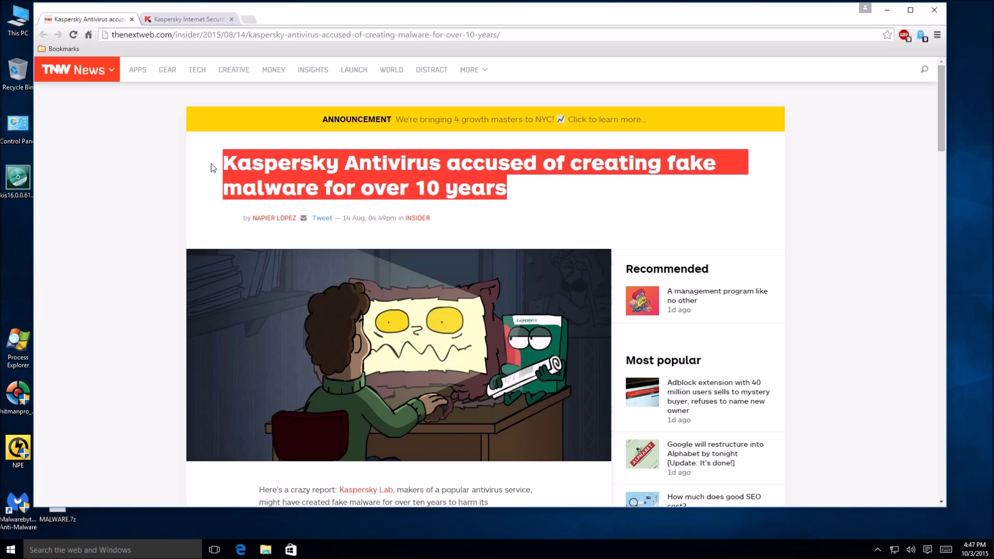
pyautogui.click(212, 167)
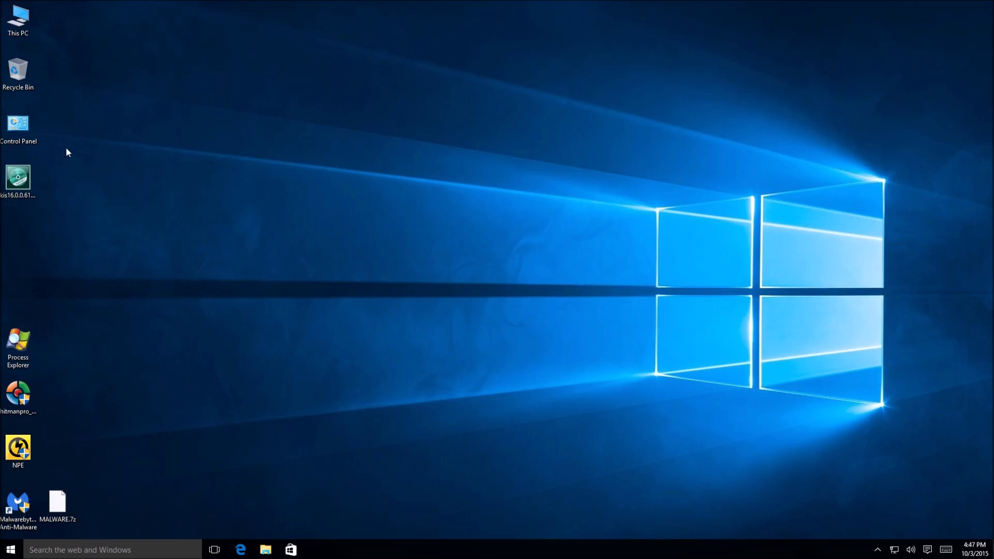
pyautogui.click(19, 125)
# - Try running the kis16 installer as administrator, then decline the permission prompt
pyautogui.click(18, 178)
pyautogui.rightClick(4, 185)
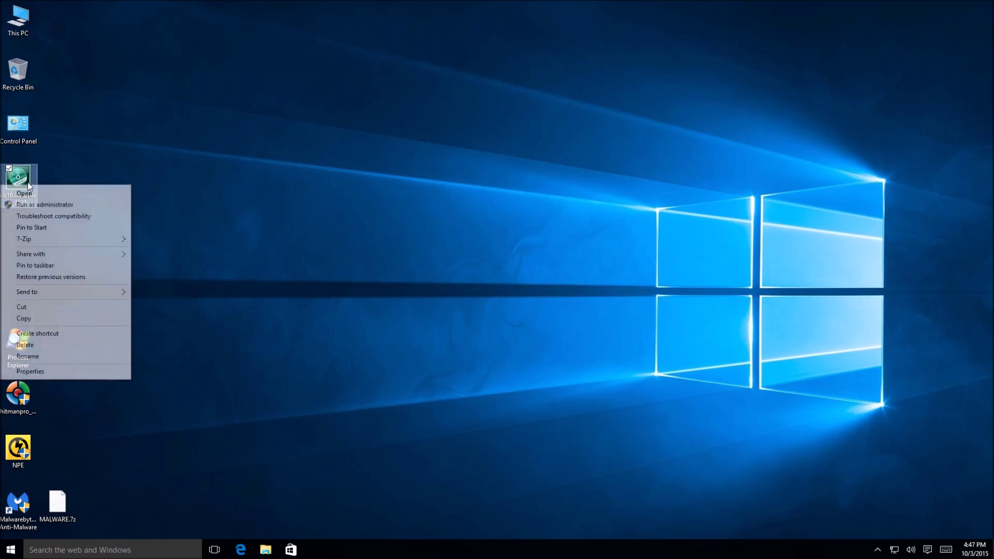
pyautogui.click(25, 182)
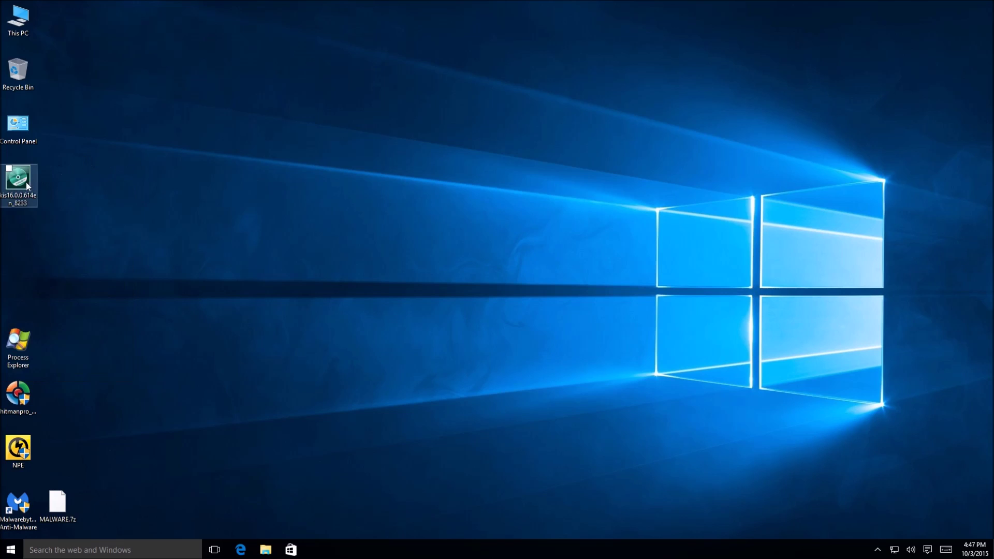
pyautogui.rightClick(5, 186)
pyautogui.click(40, 204)
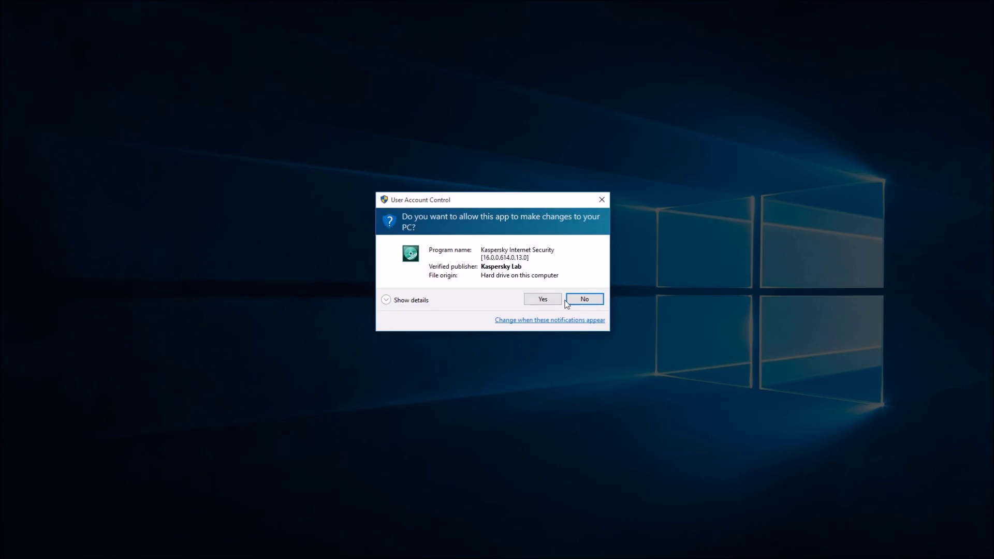
pyautogui.click(567, 303)
# - Check the installer's Properties, close them, and launch the installer with Open
pyautogui.rightClick(15, 188)
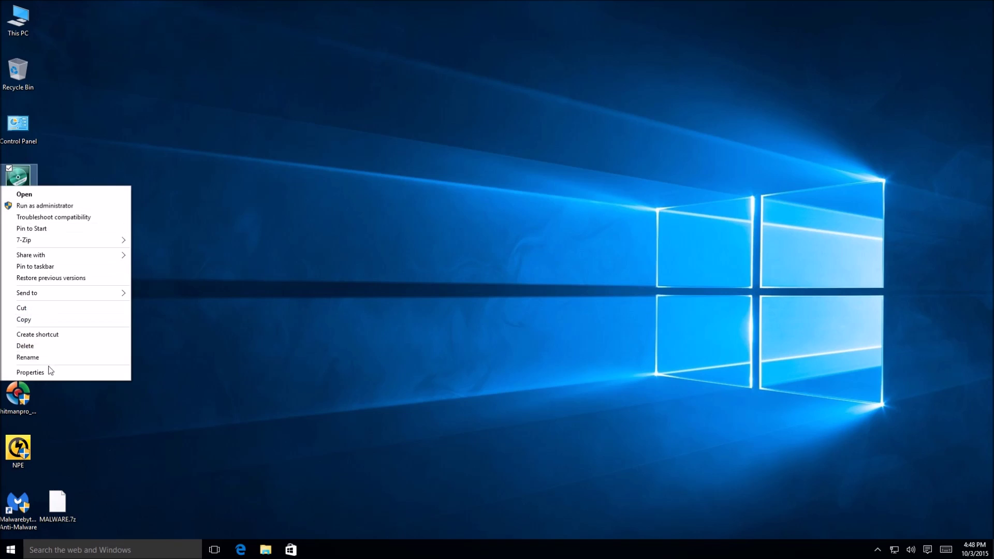
pyautogui.click(31, 372)
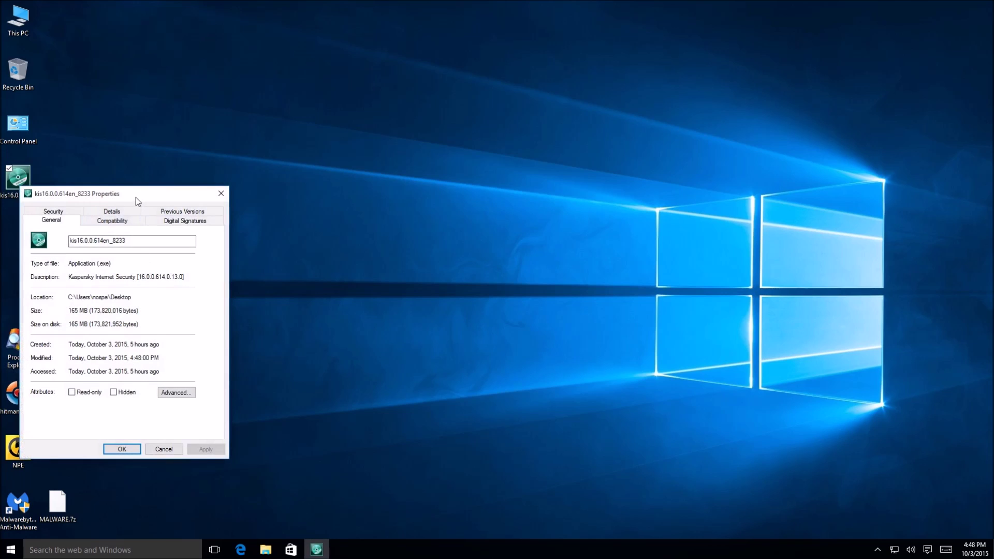
pyautogui.moveTo(136, 198); pyautogui.dragTo(165, 186)
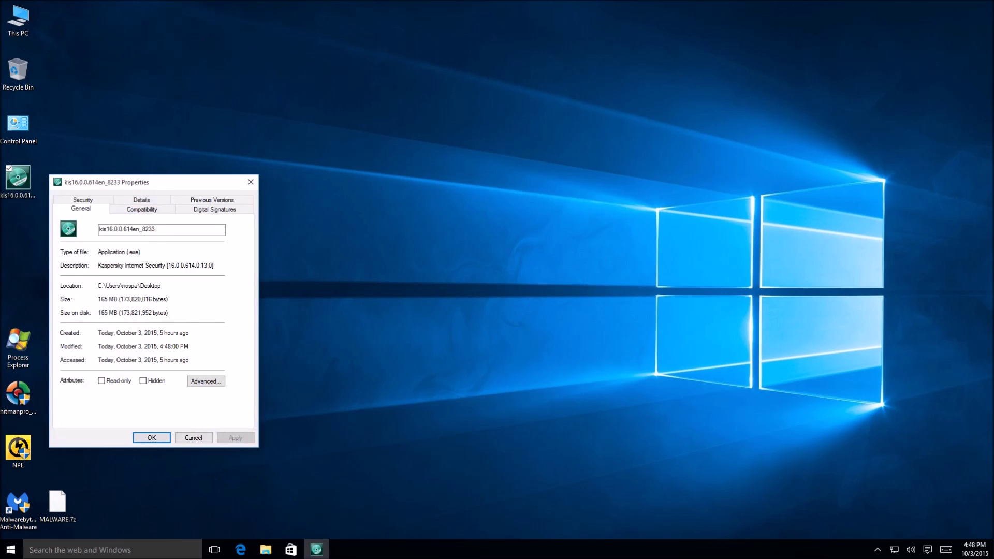
pyautogui.click(251, 181)
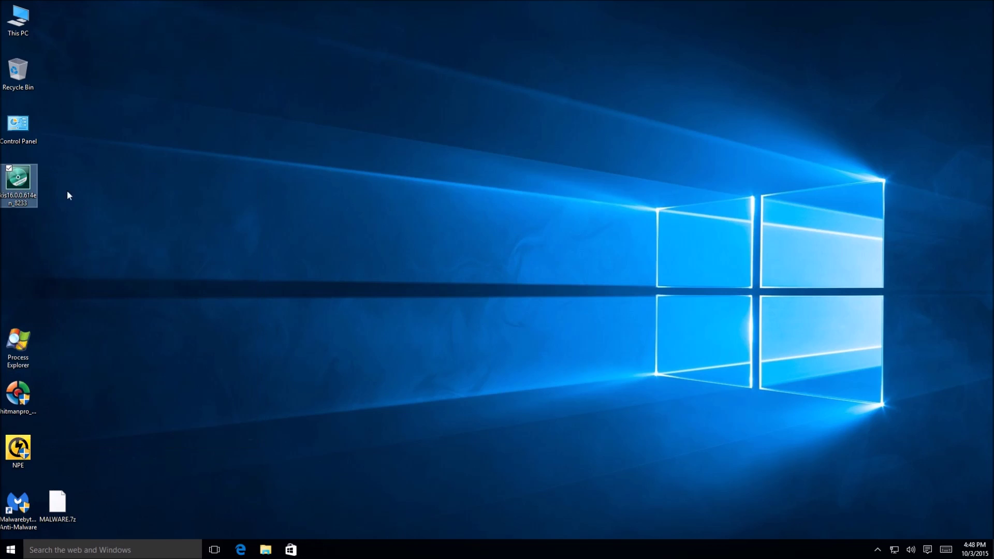
pyautogui.rightClick(26, 192)
pyautogui.click(26, 194)
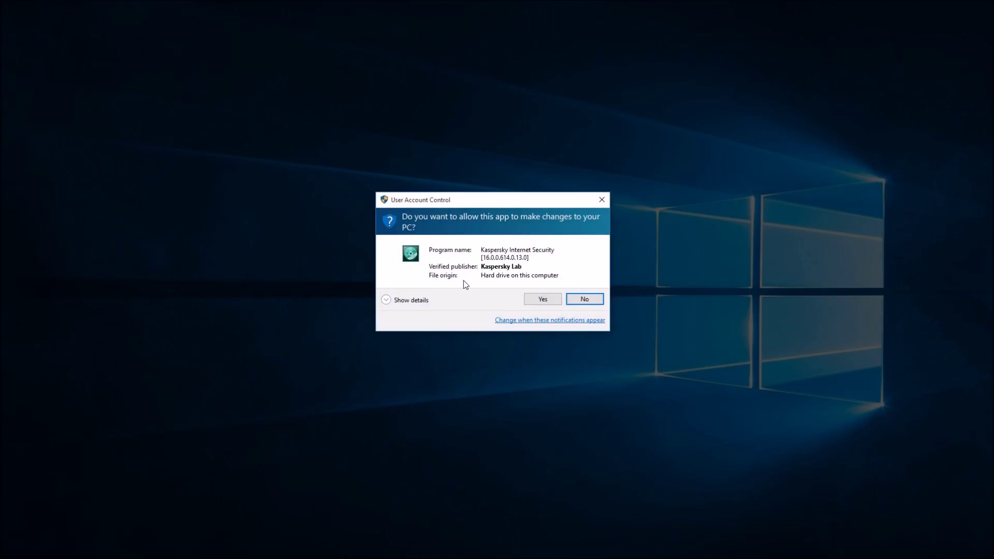
# - Allow the UAC prompt, install Kaspersky Internet Security, and finish setup with it starting
pyautogui.click(533, 299)
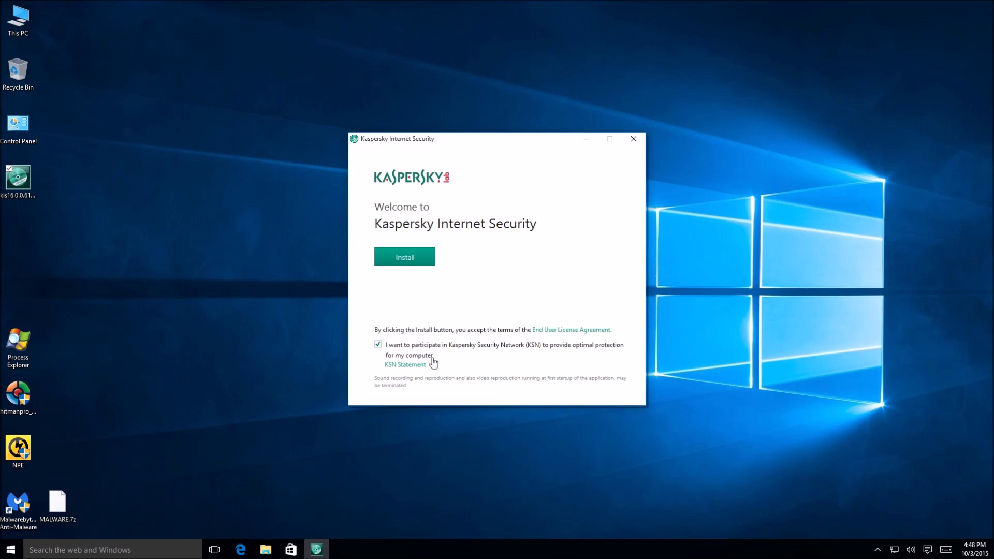
pyautogui.click(402, 260)
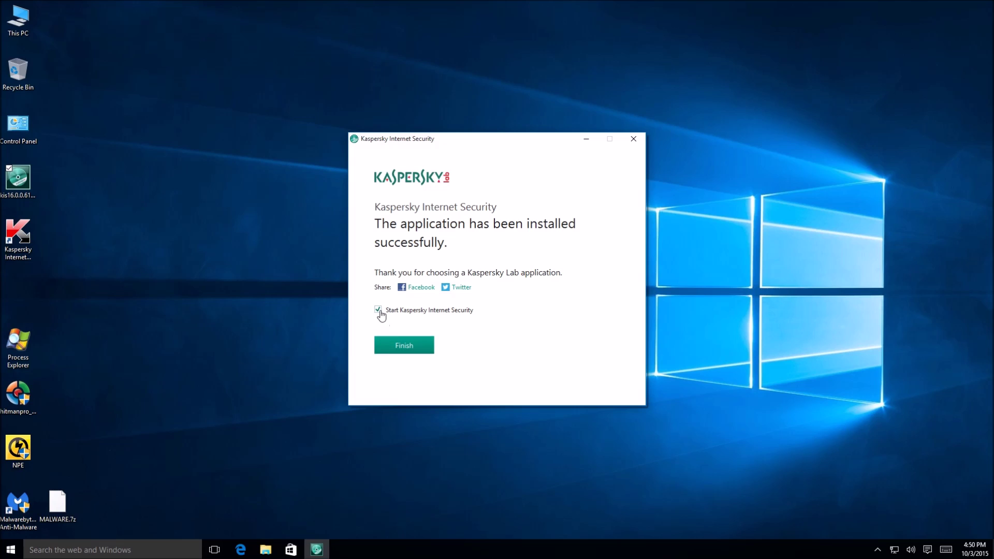
pyautogui.click(401, 350)
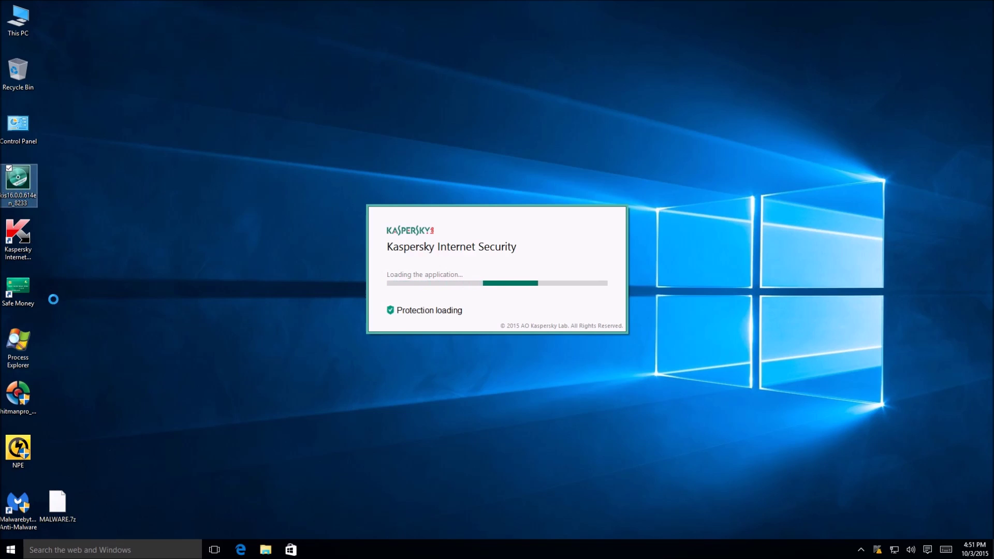
# - Check the kis16 installer's file version 16.0.0.614 under Properties > Details, then cancel
pyautogui.rightClick(2, 189)
pyautogui.click(98, 413)
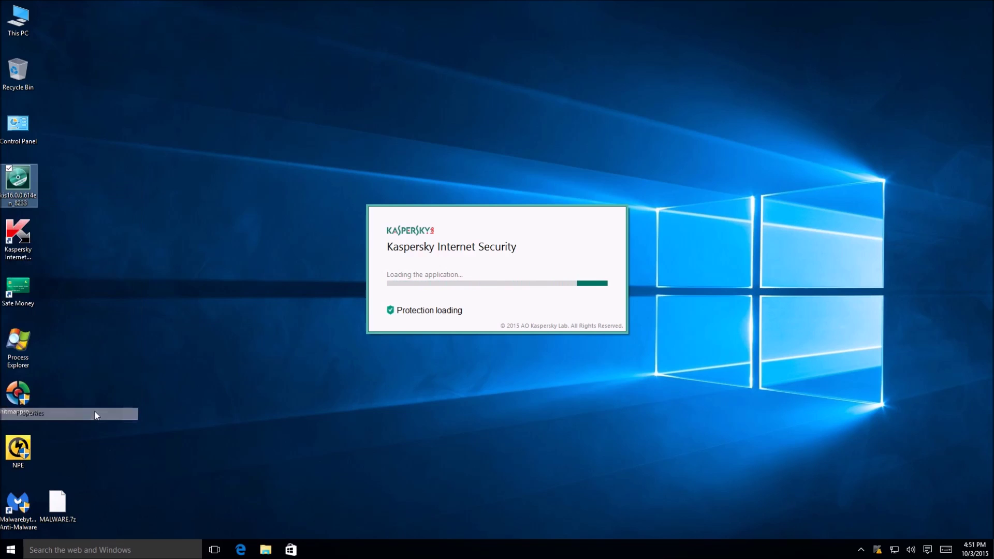
pyautogui.click(117, 219)
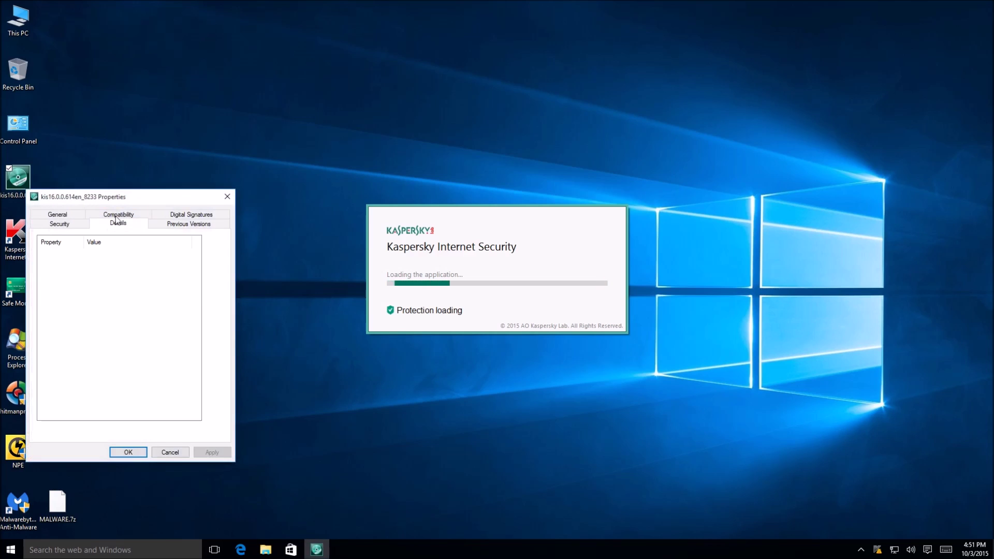
pyautogui.click(104, 282)
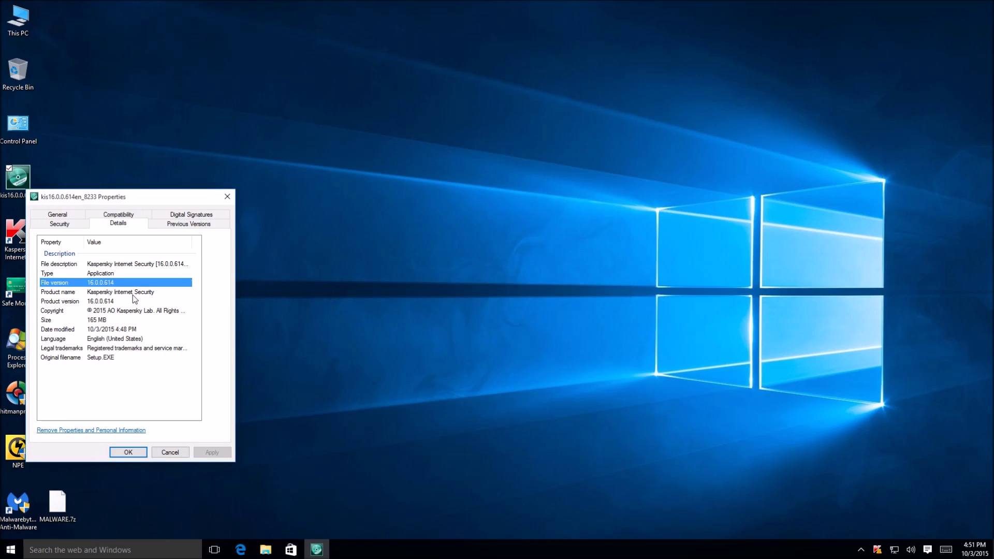
pyautogui.click(169, 451)
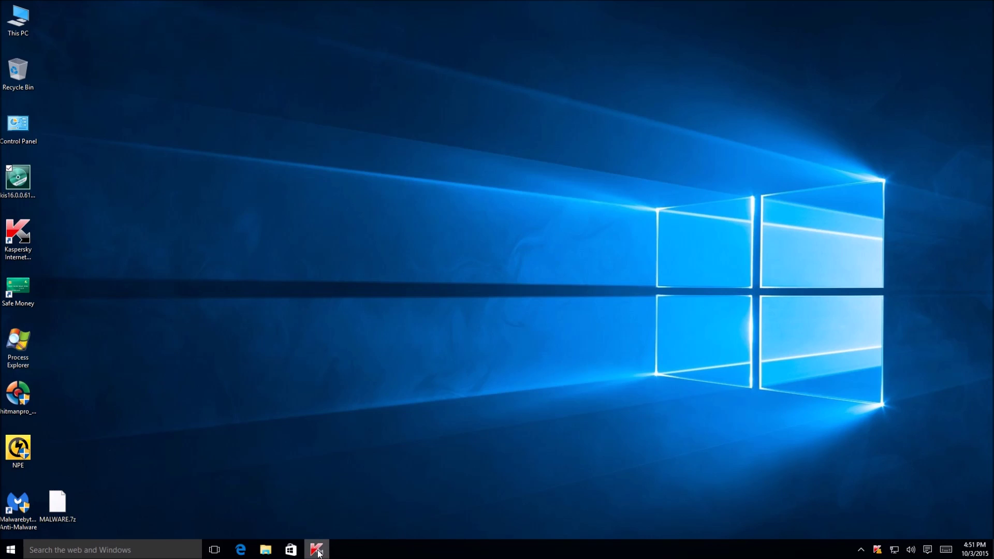
# - Bring up the Kaspersky window and activate the 30-day trial version
pyautogui.click(318, 551)
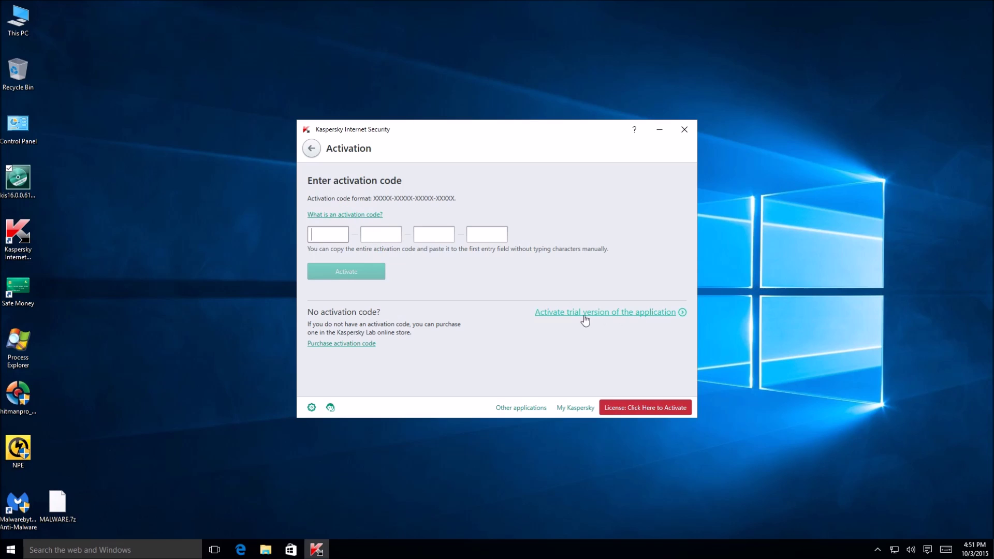
pyautogui.click(562, 313)
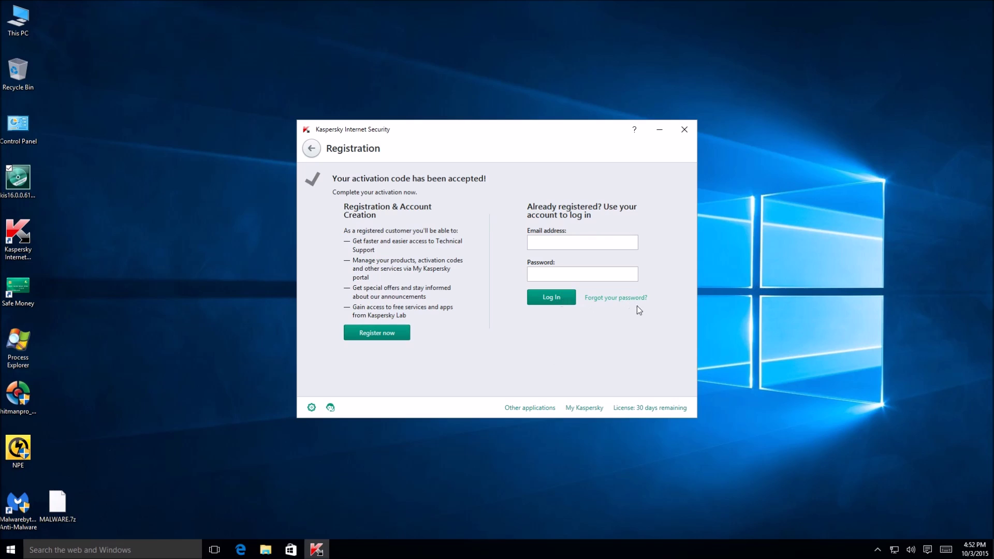
# - Close the Registration page to reach the main window and reposition it on the desktop
pyautogui.click(311, 148)
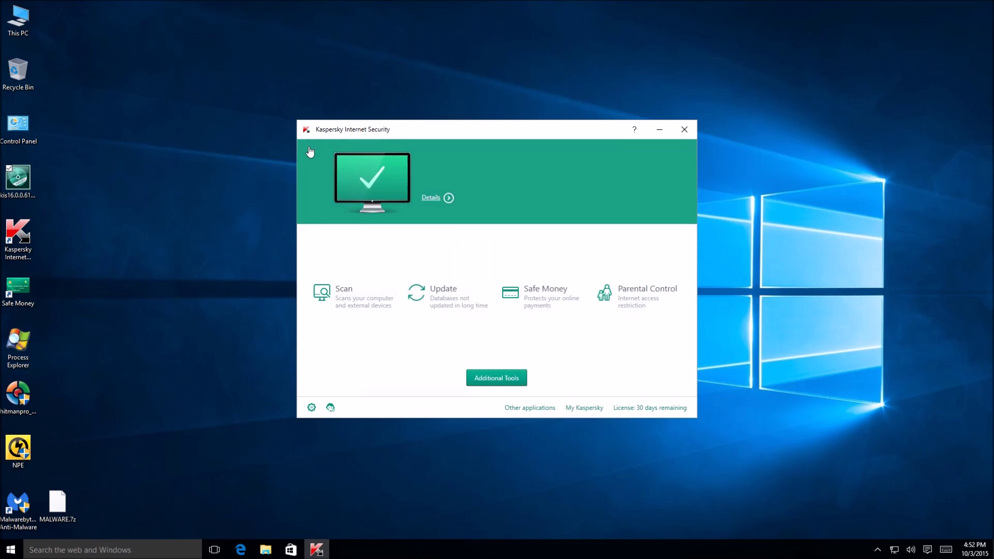
pyautogui.moveTo(494, 133); pyautogui.dragTo(529, 120)
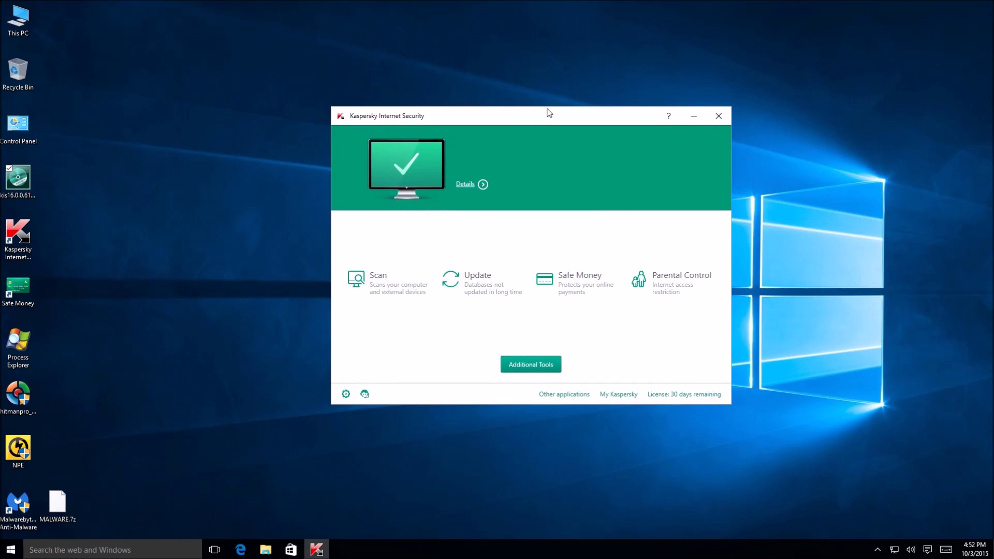
pyautogui.moveTo(531, 117); pyautogui.dragTo(515, 120)
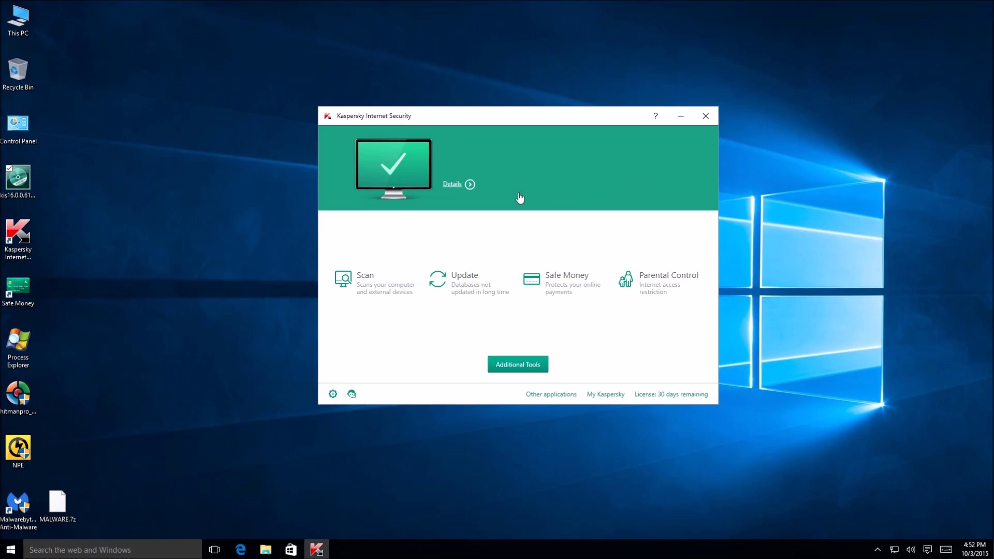
pyautogui.click(470, 185)
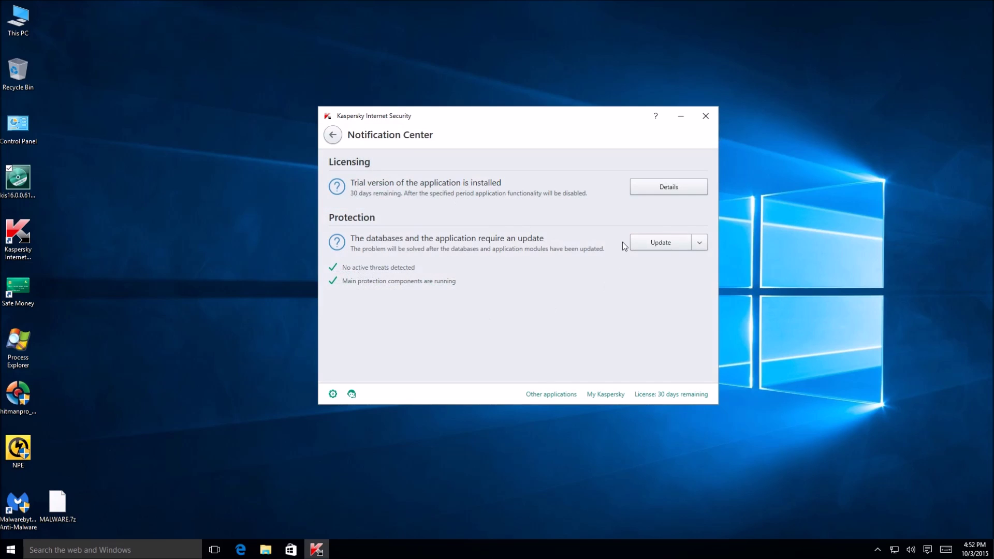
pyautogui.click(333, 135)
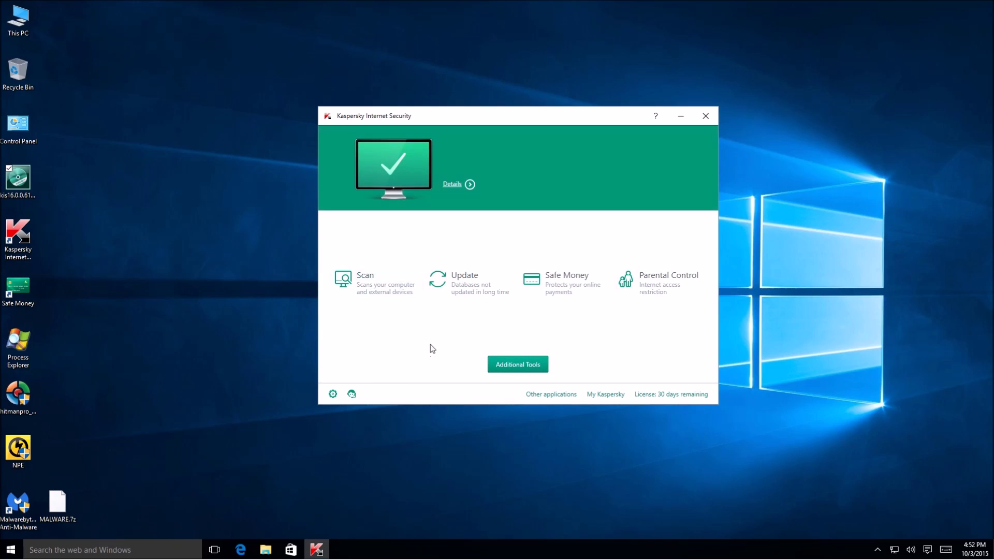
pyautogui.click(386, 285)
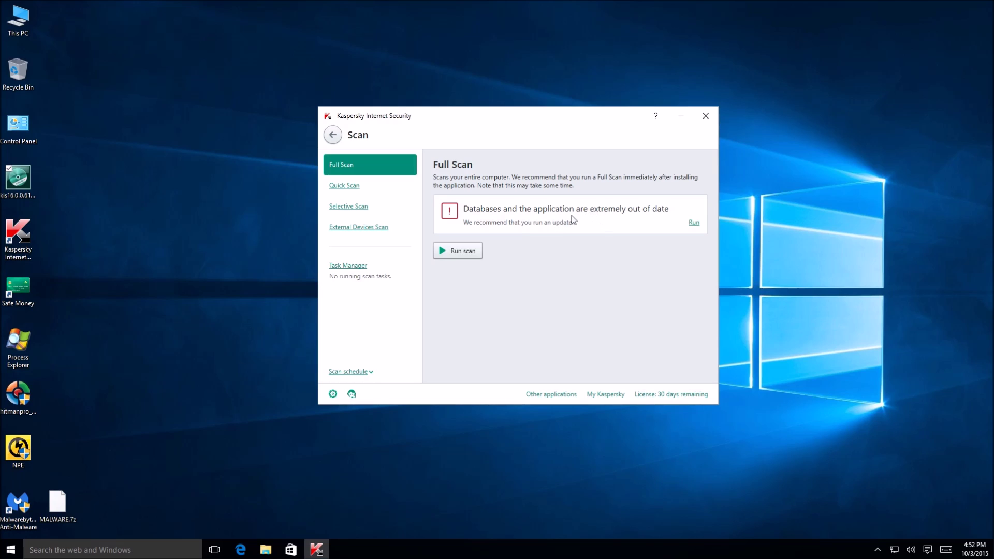
pyautogui.click(332, 135)
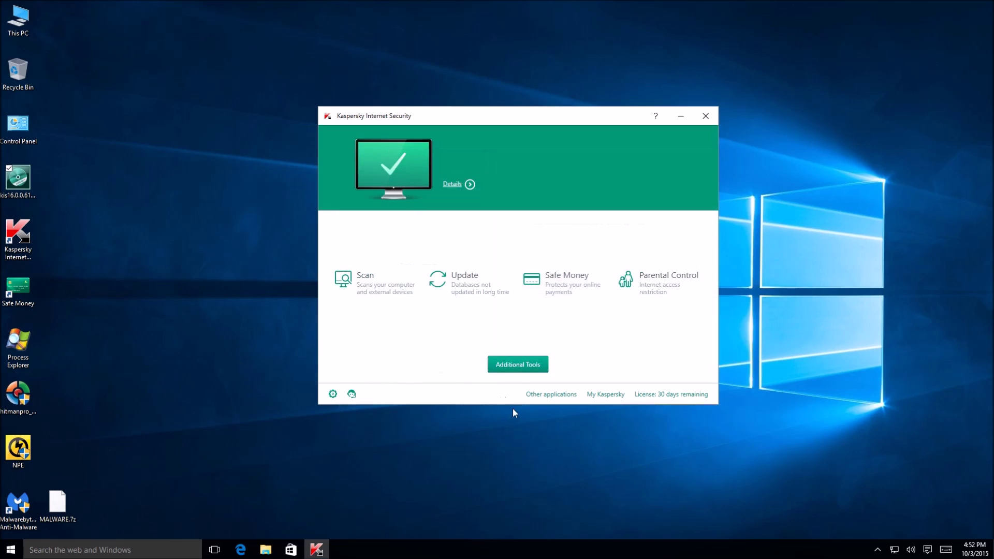
pyautogui.click(462, 287)
# - Run the database update, return to the main screen, and open the Scan page
pyautogui.click(409, 213)
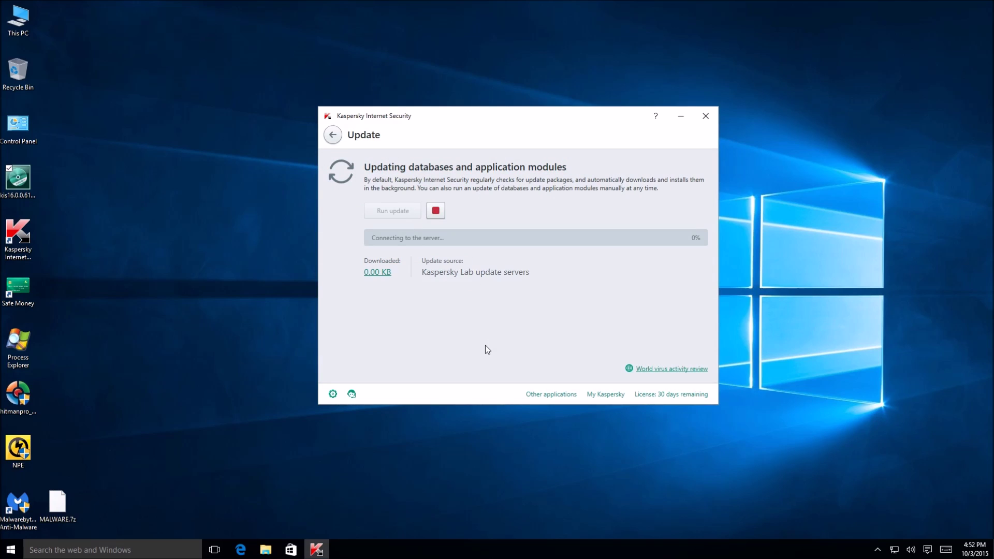
pyautogui.click(334, 135)
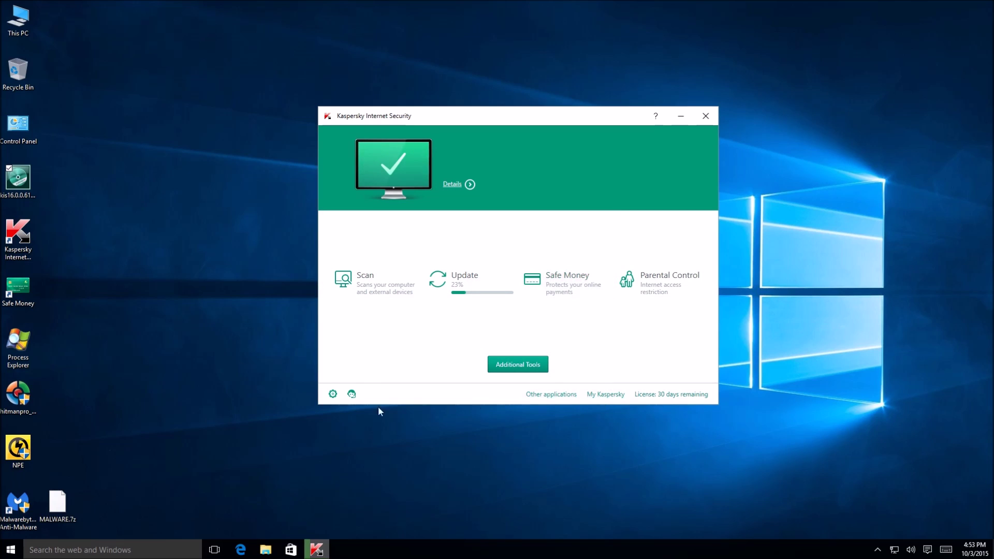
pyautogui.click(401, 290)
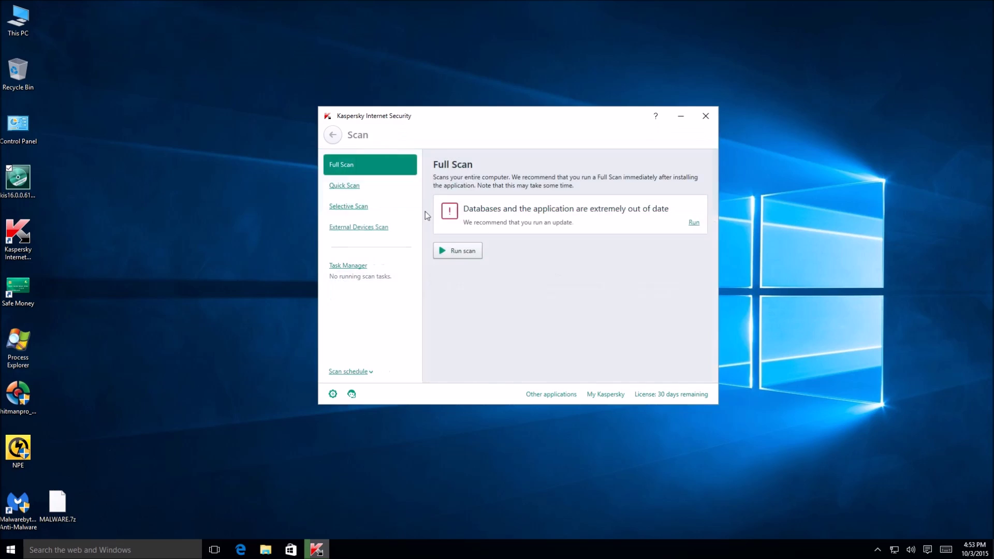
# - Browse the Quick, Selective and External Devices scans and Task Manager, then return
pyautogui.click(356, 189)
pyautogui.click(366, 206)
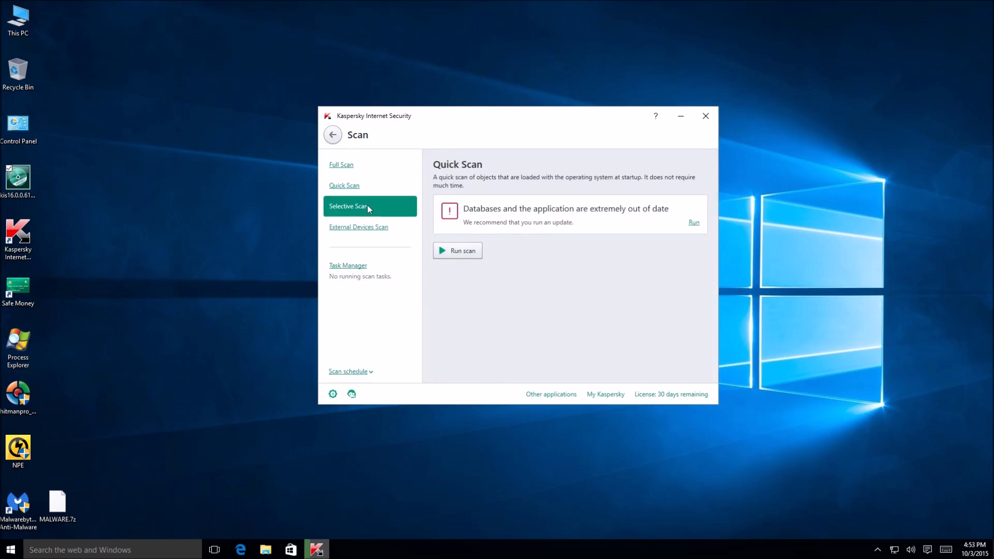
pyautogui.click(365, 230)
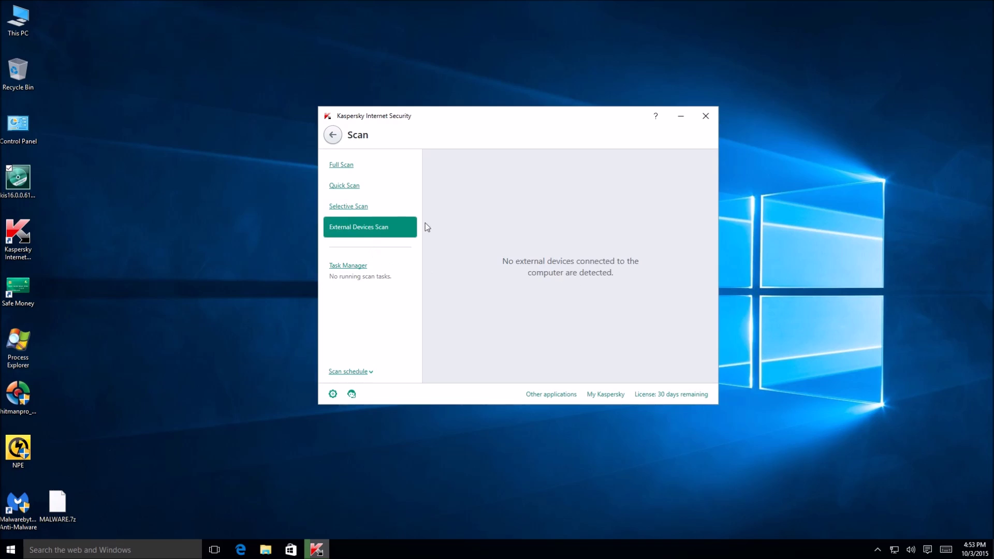
pyautogui.click(379, 207)
pyautogui.click(370, 269)
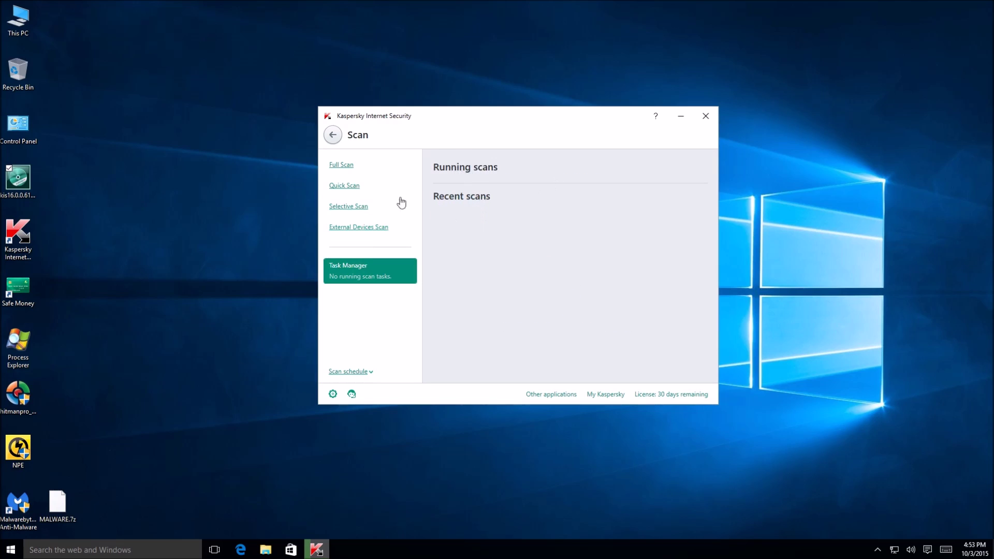
pyautogui.click(333, 135)
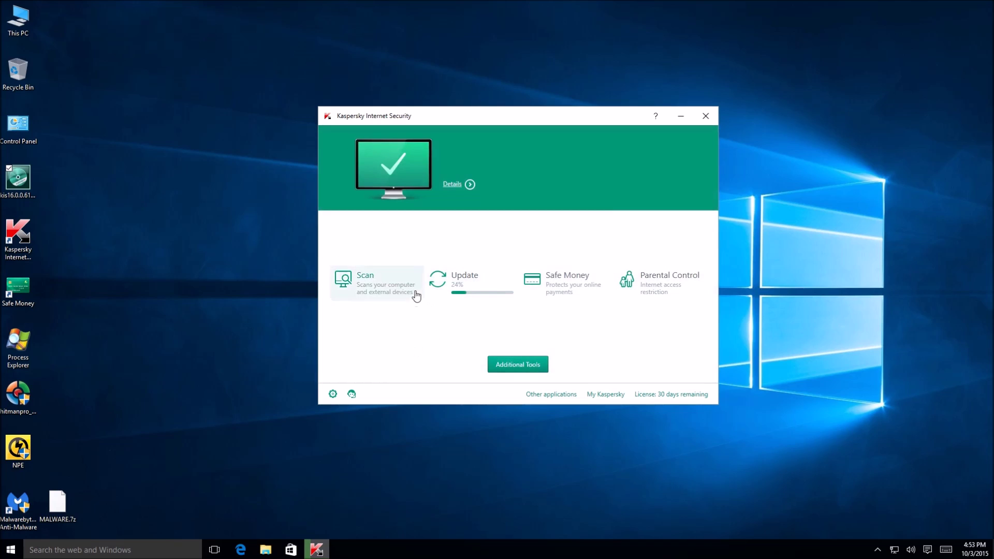
# - Peek at Settings, Safe Money and Parental Control, then open the Tools page
pyautogui.click(329, 396)
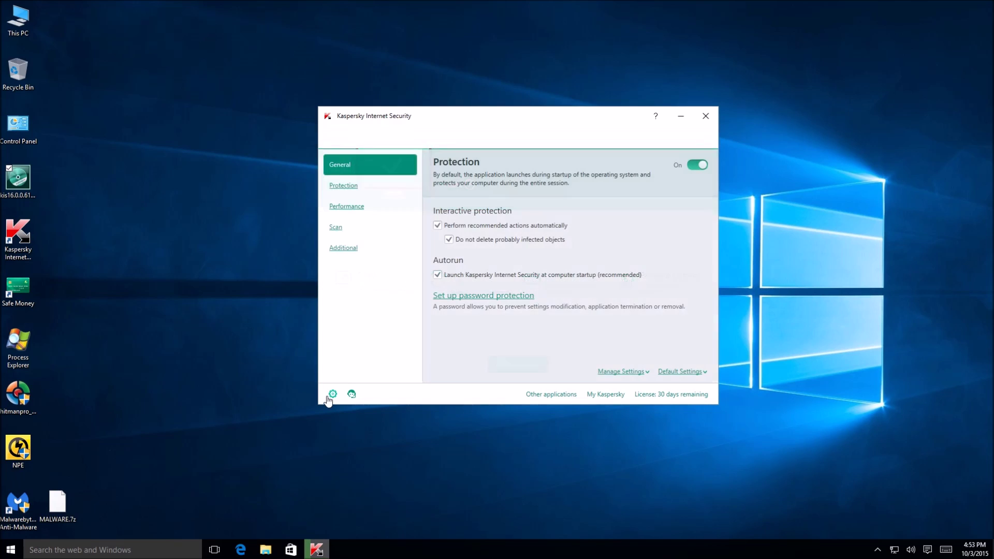
pyautogui.click(340, 141)
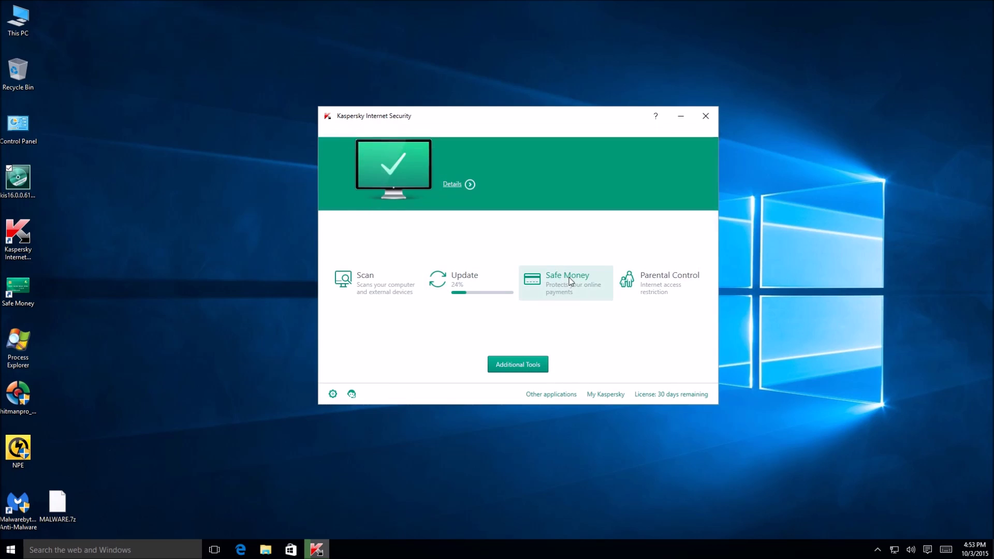
pyautogui.click(569, 281)
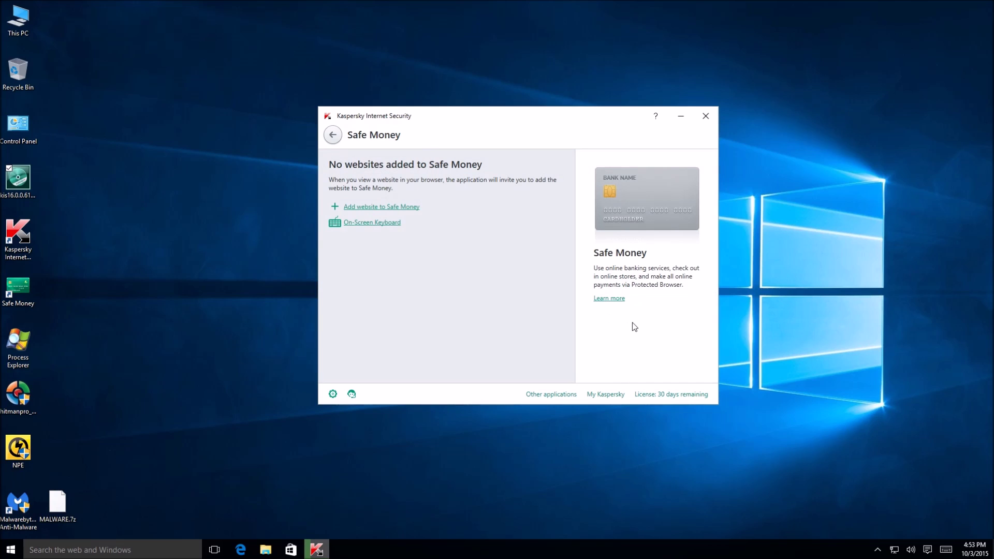
pyautogui.click(334, 135)
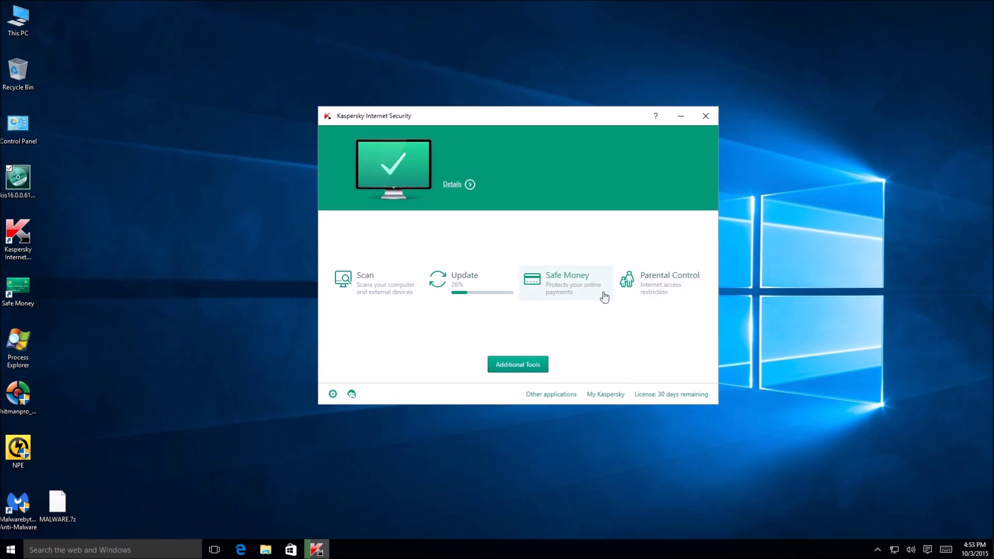
pyautogui.click(661, 290)
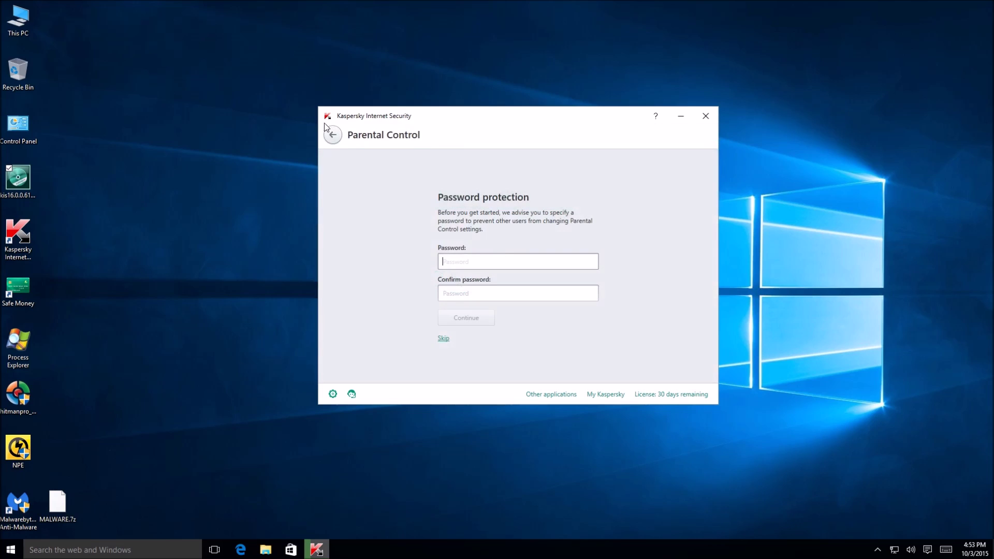
pyautogui.click(327, 134)
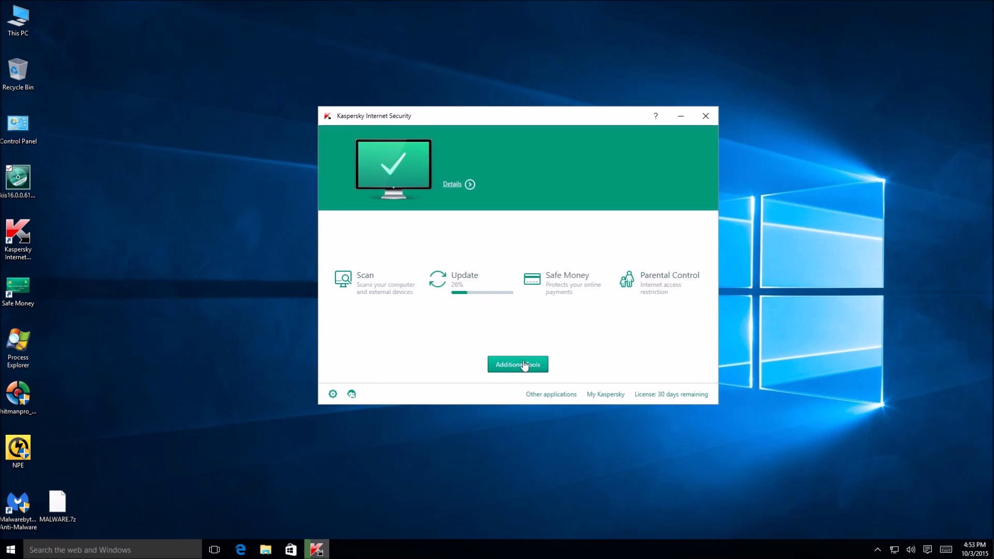
pyautogui.click(524, 365)
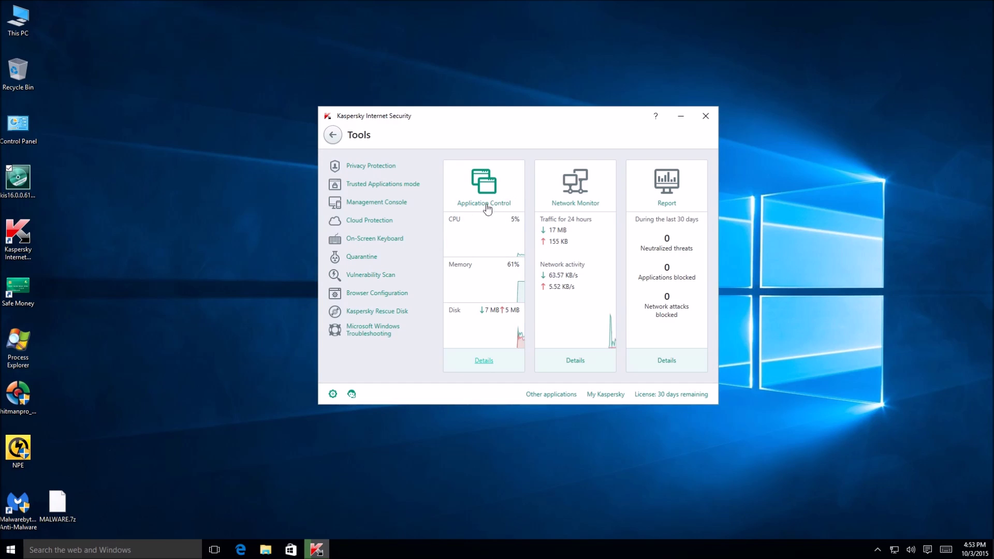
# - Look over the Application Control, Privacy Protection and Trusted Applications mode tools, returning to Tools after each
pyautogui.click(505, 207)
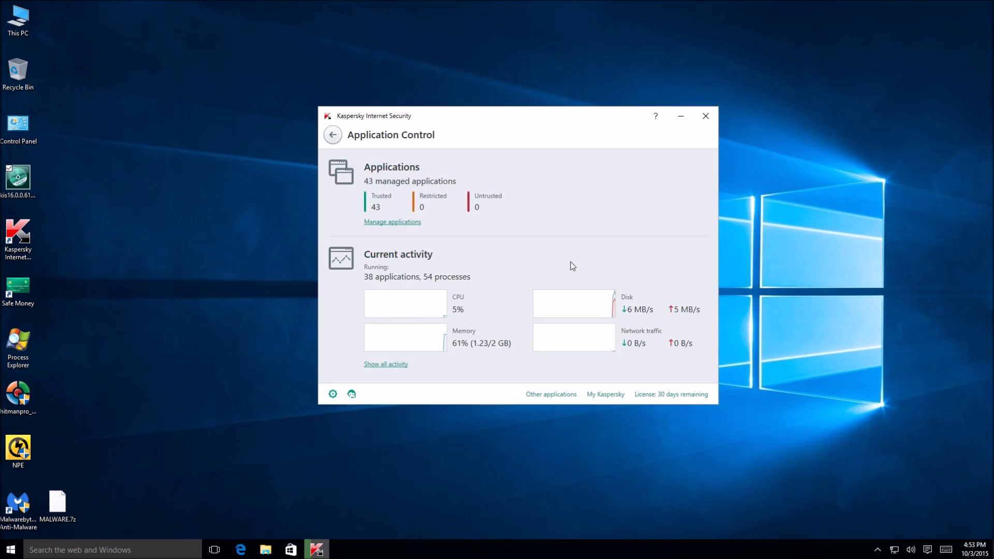
pyautogui.click(333, 135)
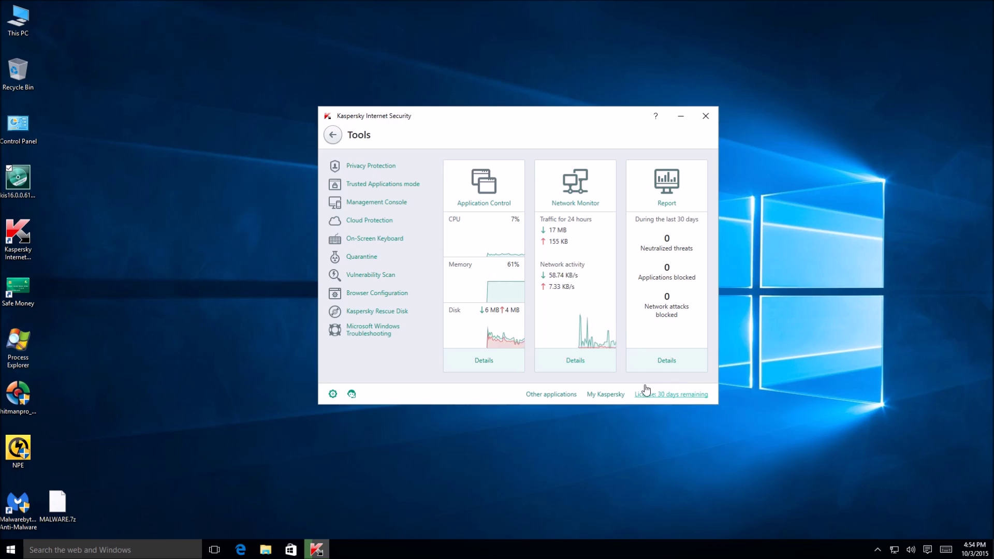
pyautogui.click(362, 167)
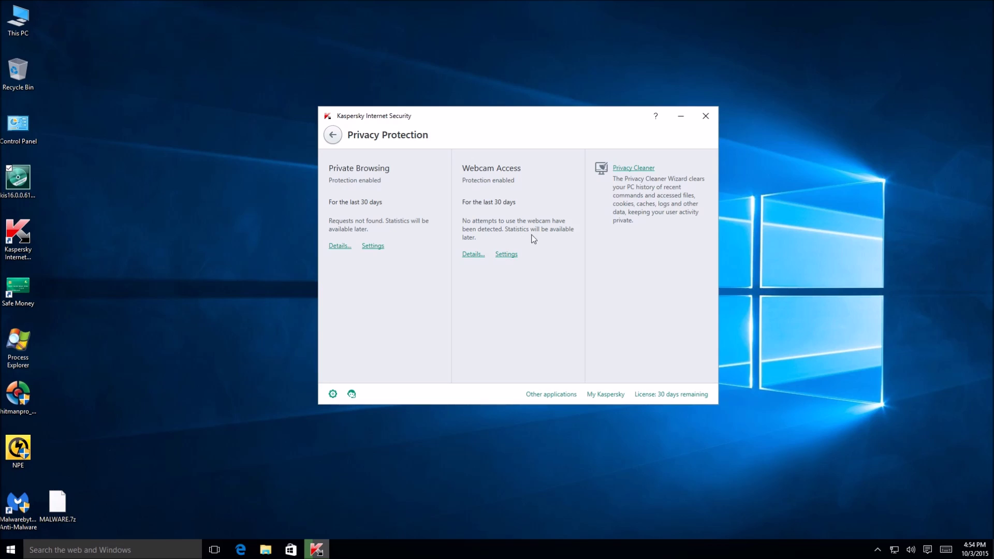
pyautogui.click(333, 135)
pyautogui.click(377, 186)
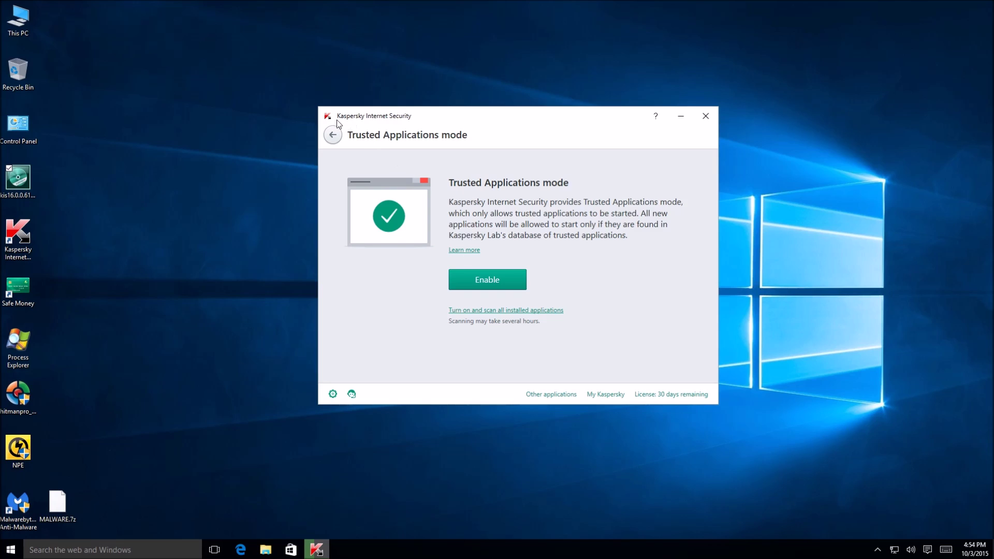
pyautogui.click(333, 135)
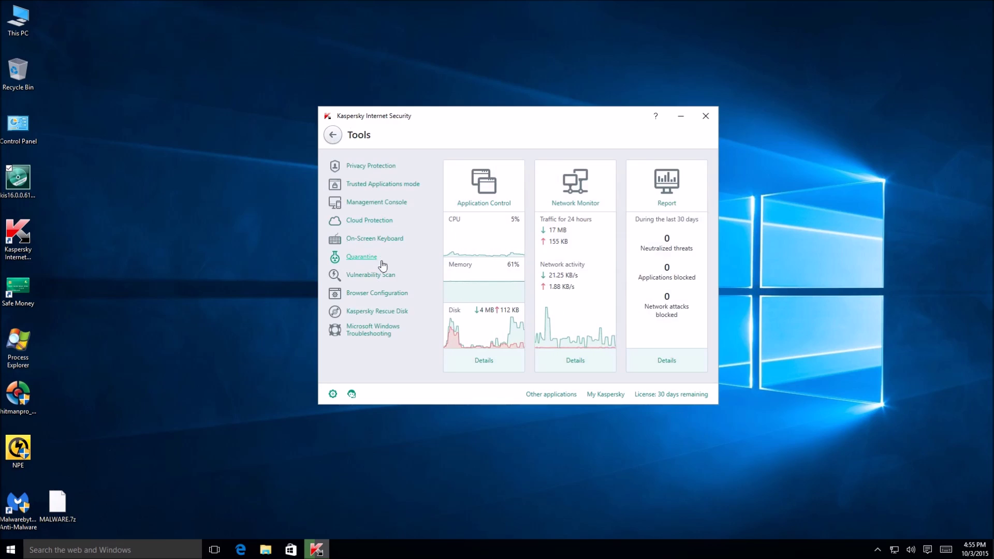
# - View Cloud Protection, then turn on the On-Screen Keyboard and decline the restart prompt
pyautogui.click(381, 222)
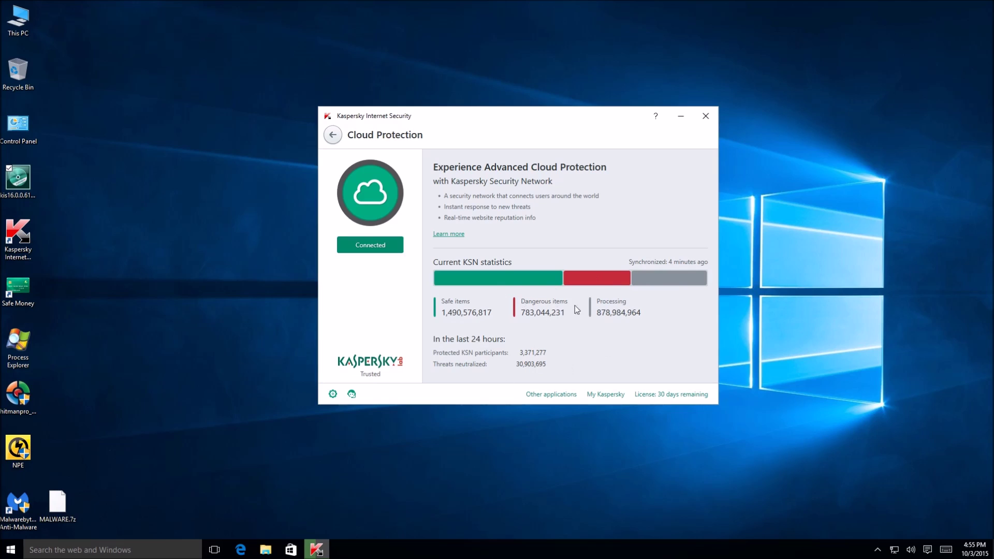
pyautogui.click(333, 135)
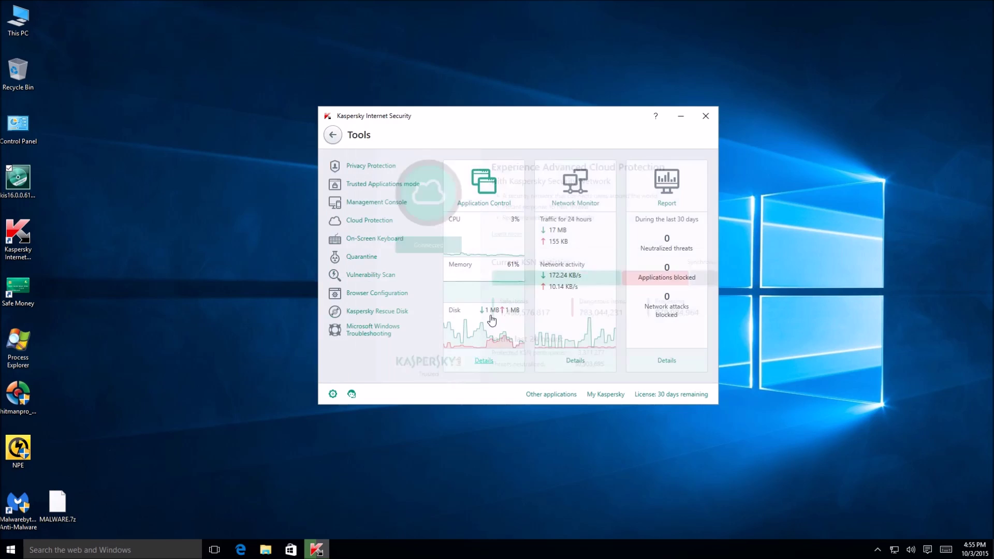
pyautogui.click(375, 239)
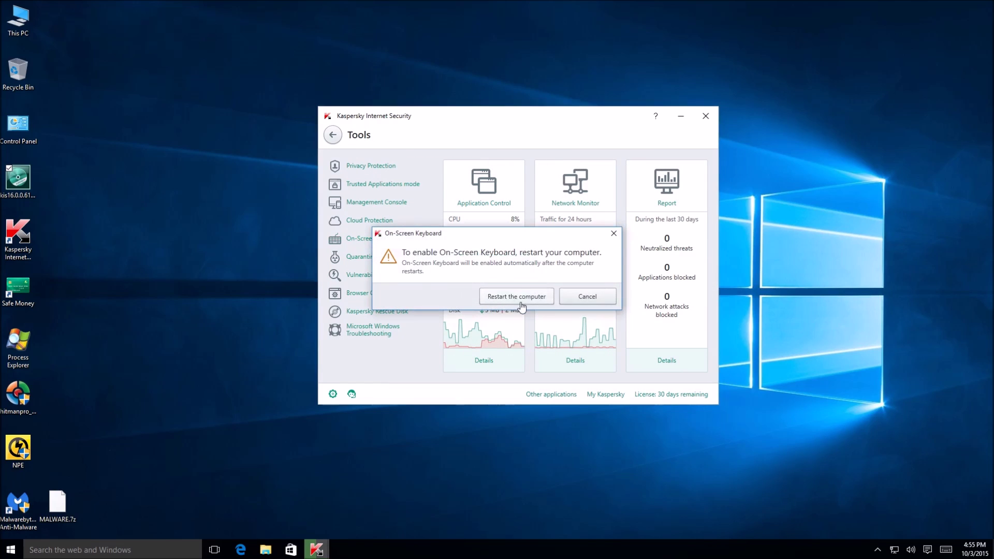
pyautogui.click(592, 296)
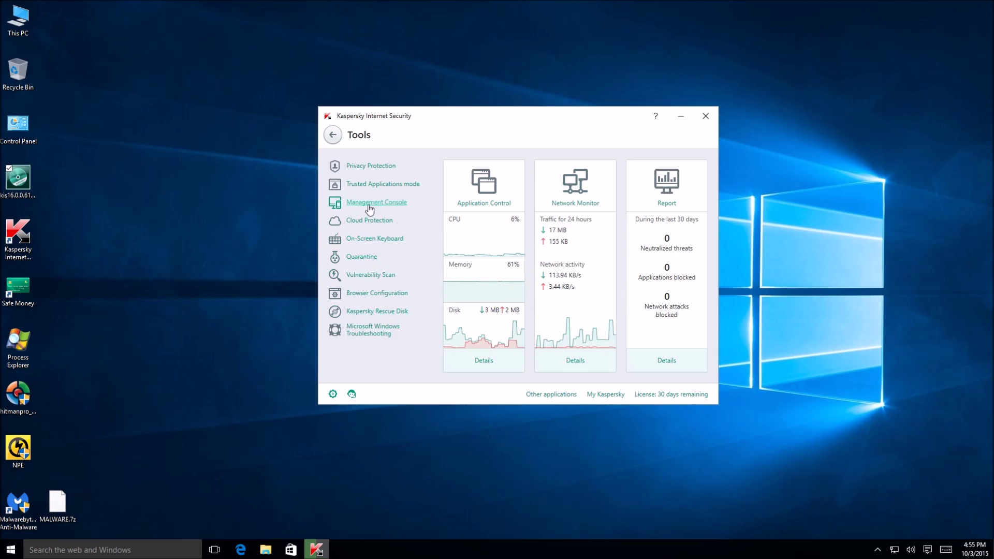
# - Check the empty Quarantine and the Vulnerability Scan page, then open Kaspersky Rescue Disk information
pyautogui.click(357, 259)
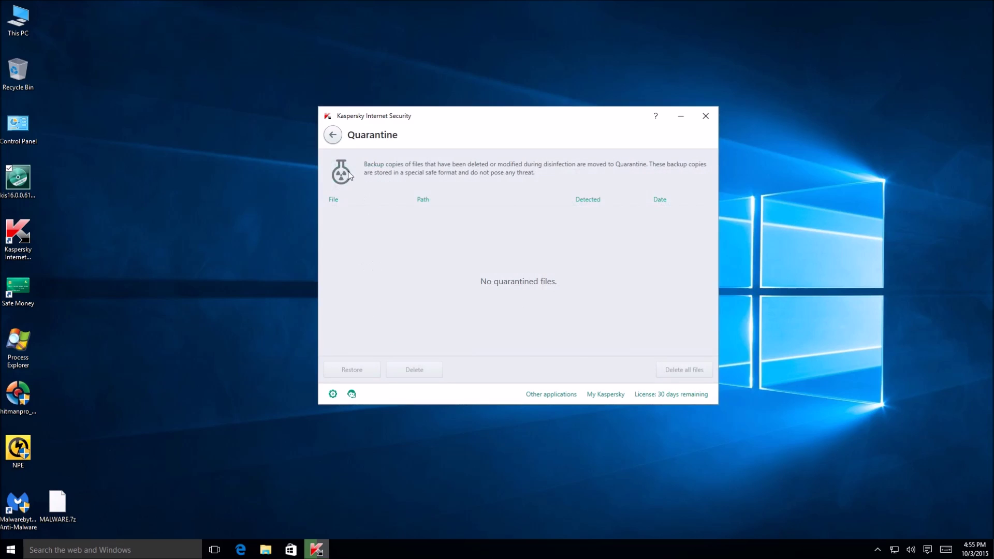
pyautogui.click(330, 142)
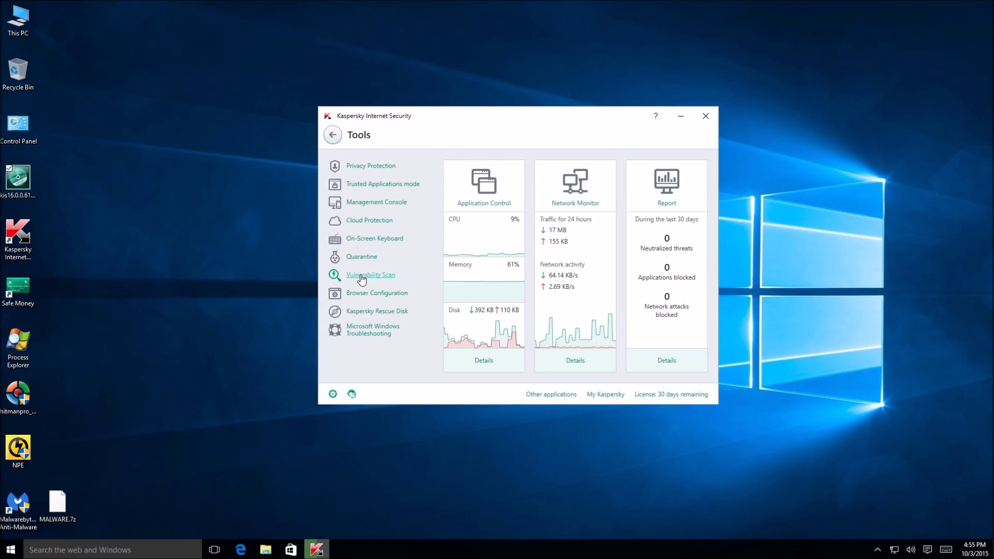
pyautogui.click(361, 277)
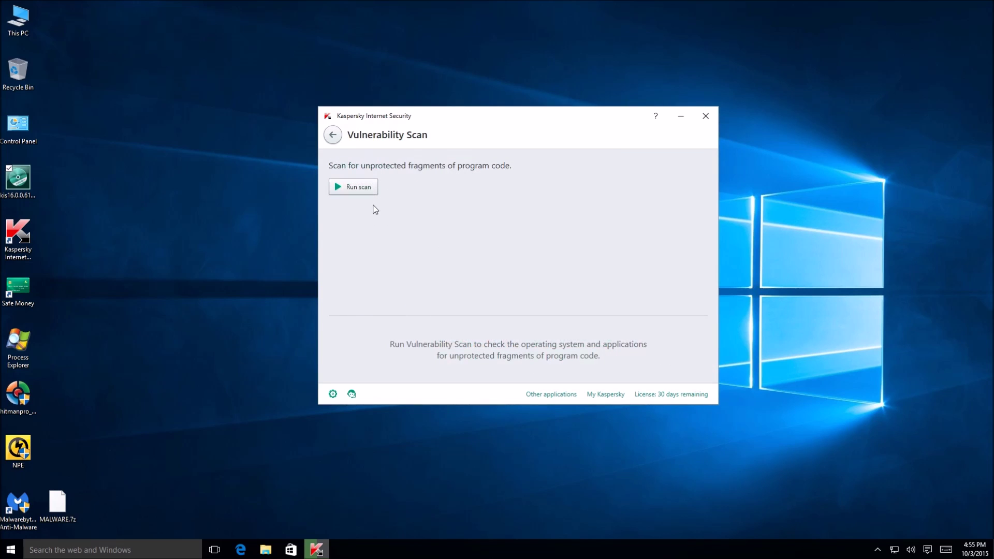
pyautogui.click(332, 136)
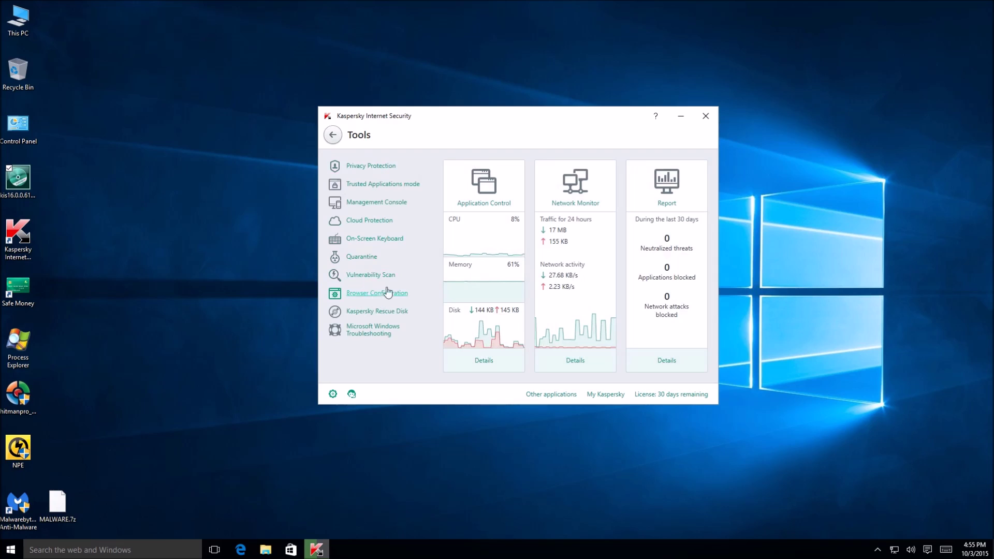
pyautogui.click(370, 311)
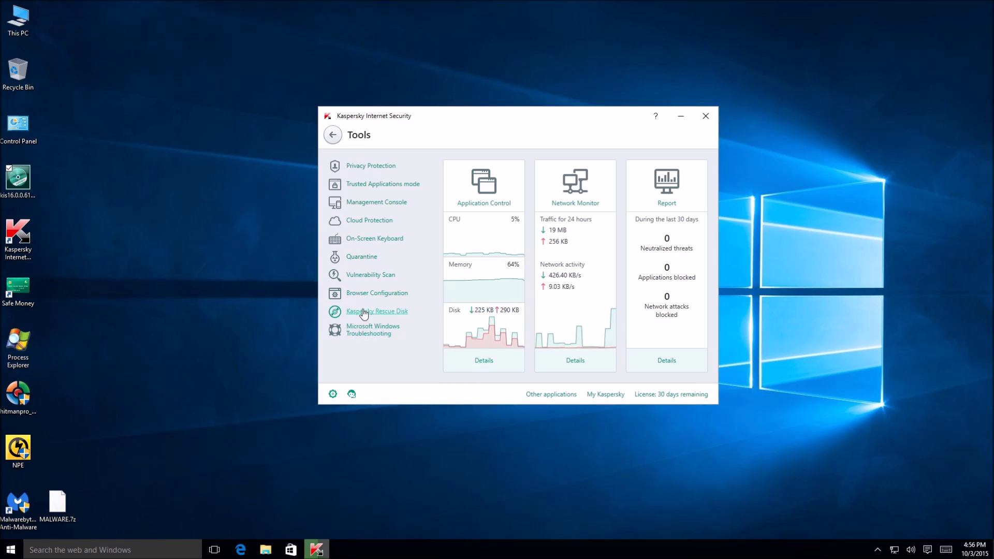
# - Go back to the main Kaspersky screen and reopen the application settings
pyautogui.click(334, 136)
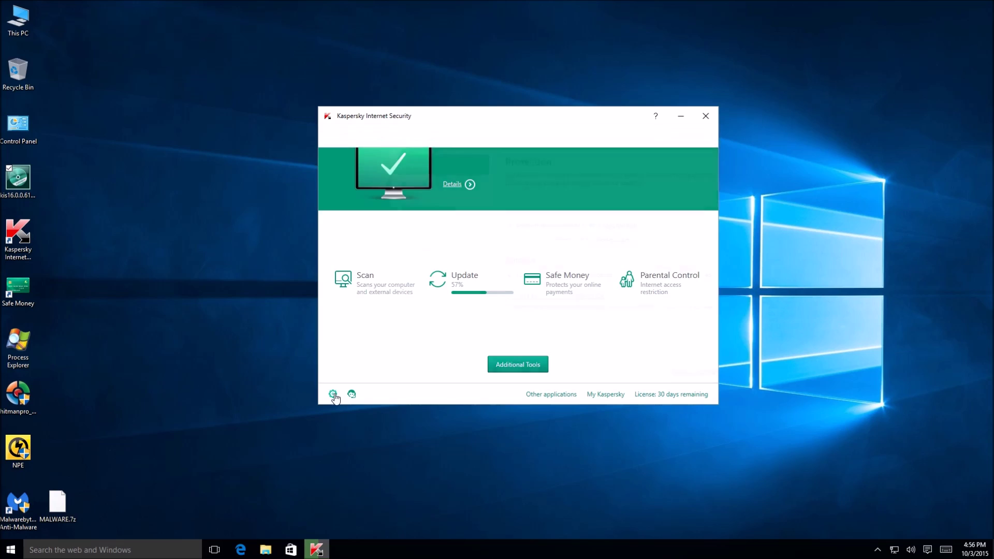
pyautogui.click(334, 394)
pyautogui.click(337, 135)
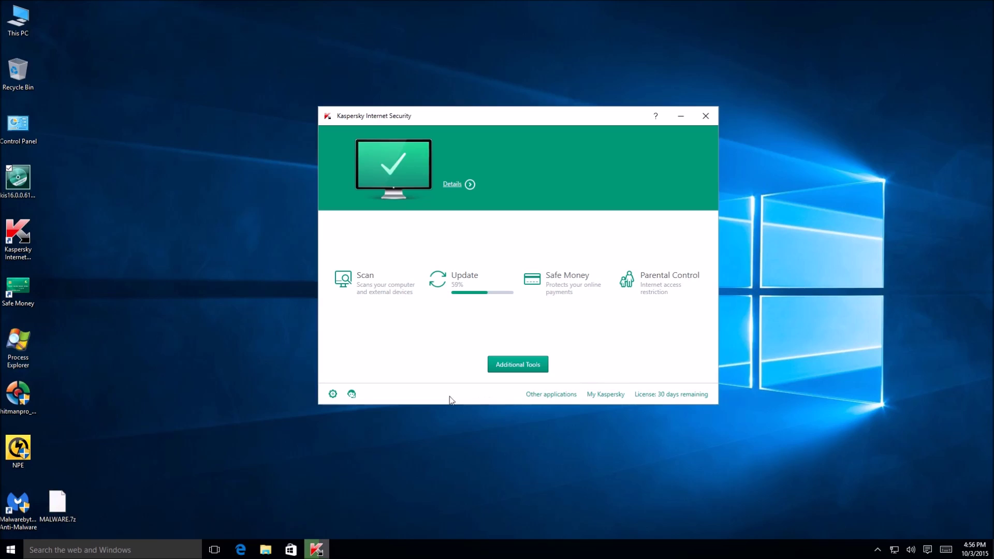
pyautogui.click(334, 394)
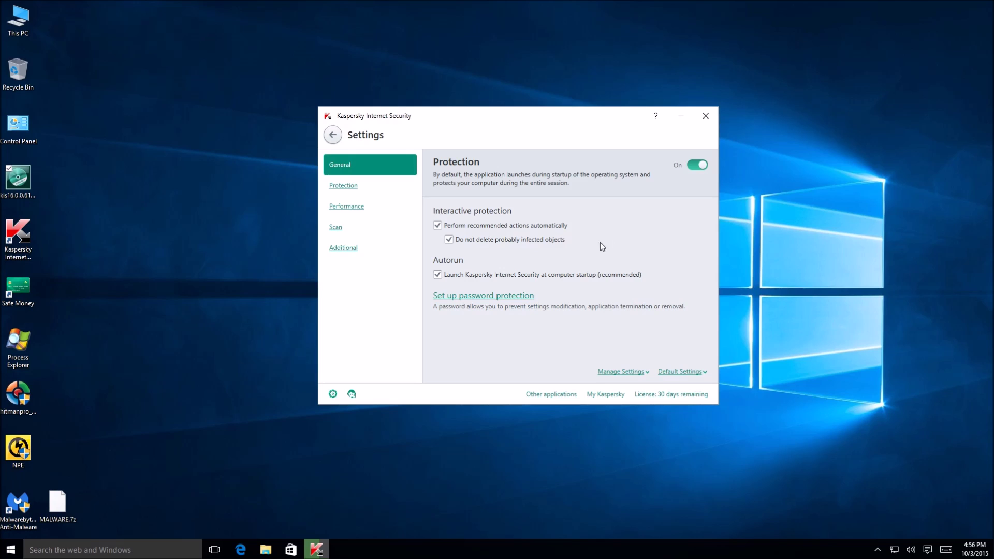
# - Set File Anti-Virus's action on threat detection to Delete and go back to the main screen
pyautogui.click(377, 189)
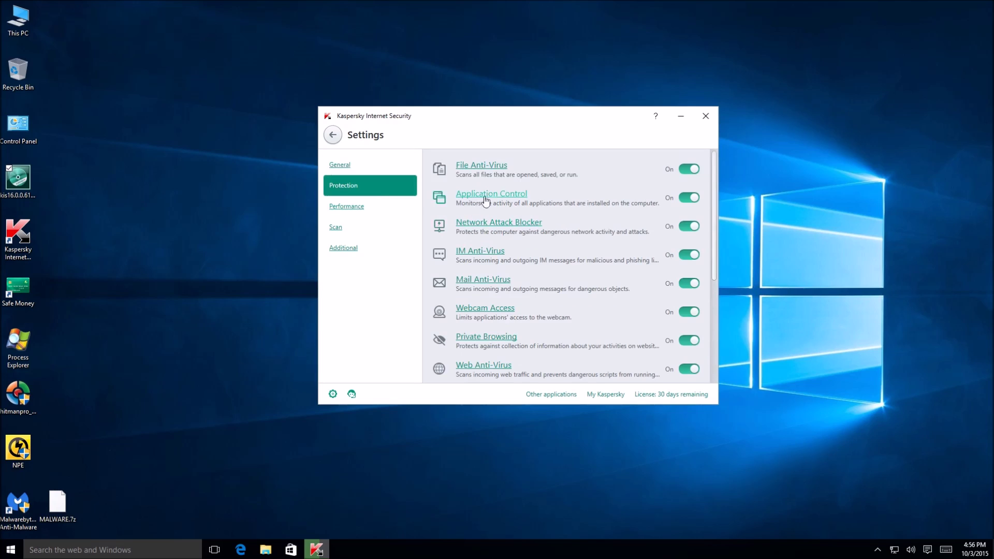
pyautogui.click(500, 166)
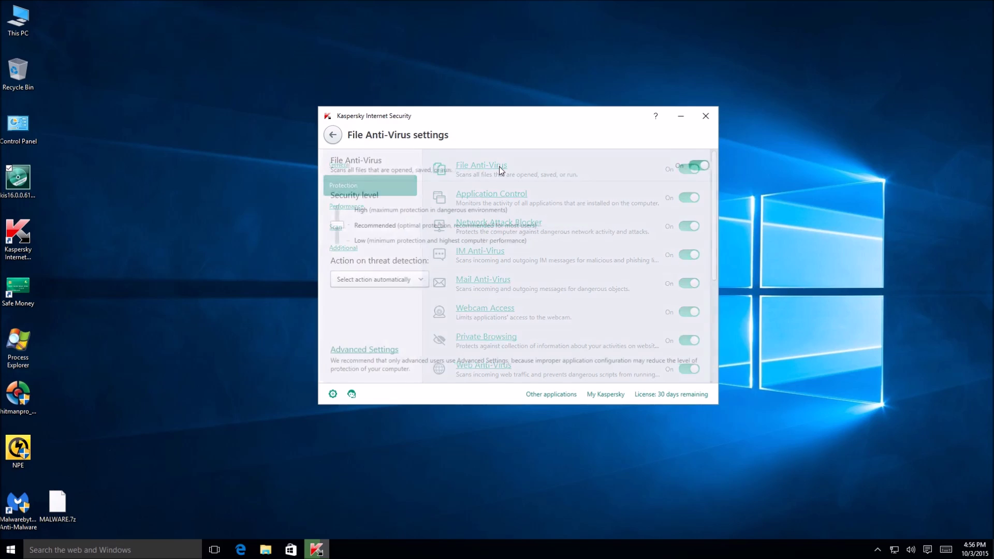
pyautogui.click(361, 286)
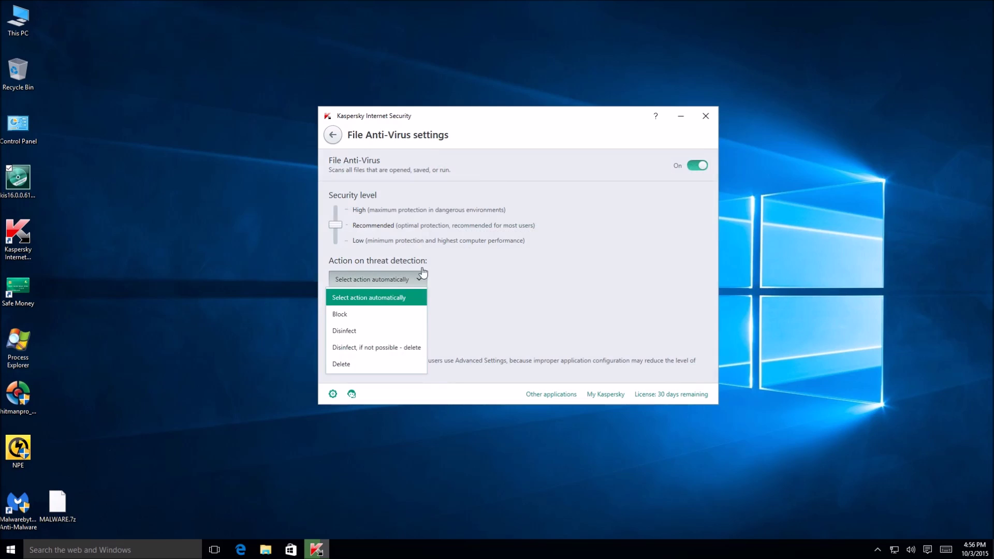
pyautogui.click(372, 368)
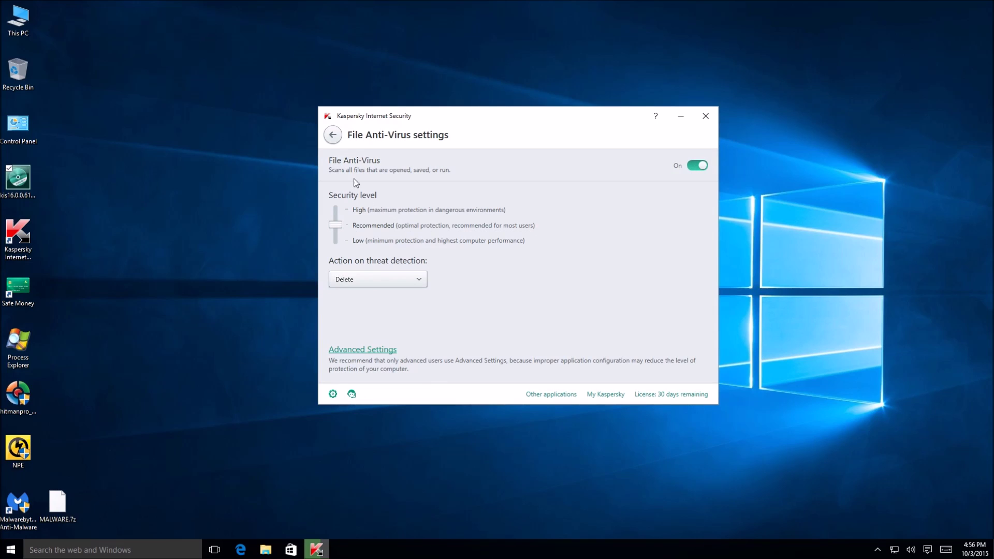
pyautogui.click(332, 134)
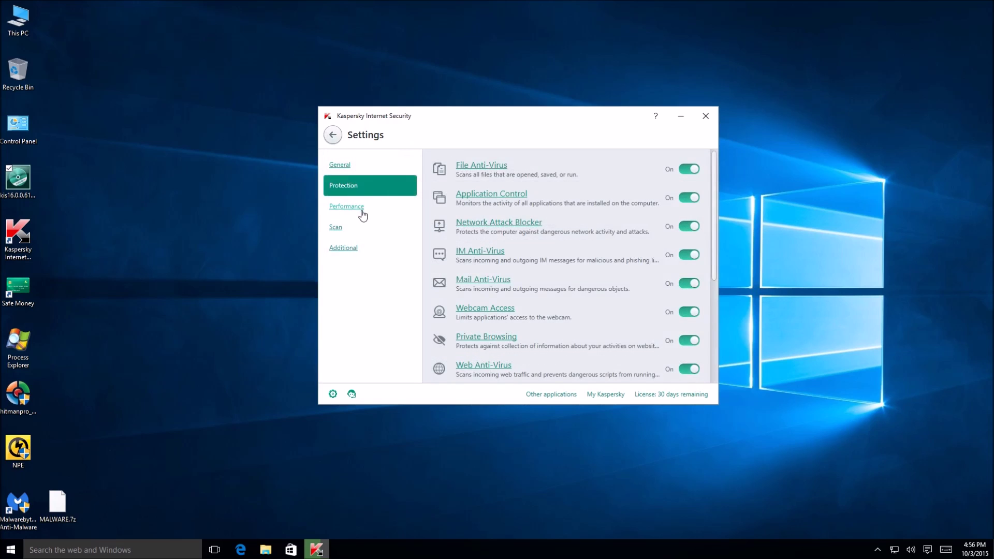
pyautogui.click(333, 134)
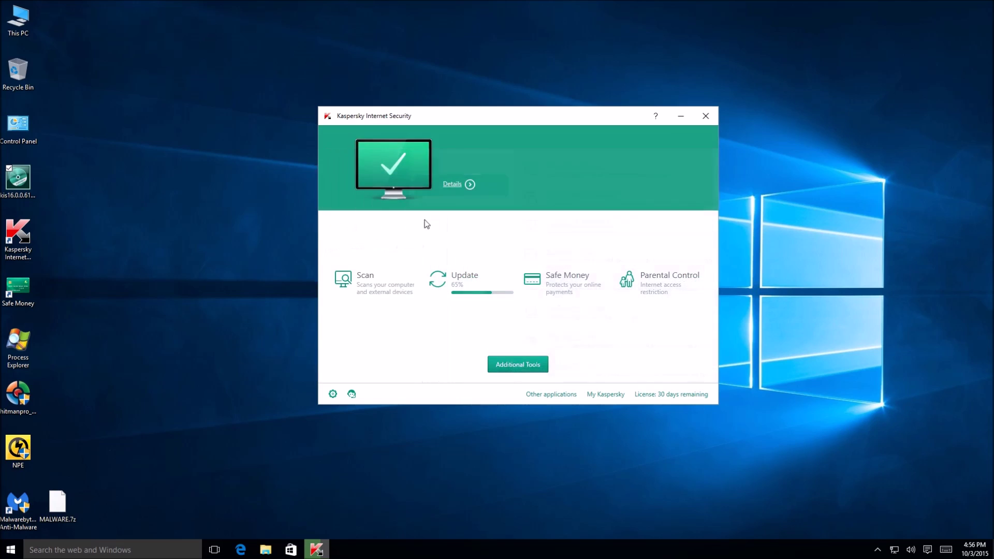
pyautogui.click(333, 394)
# - Confirm File Anti-Virus's threat detection action is still Delete
pyautogui.click(356, 186)
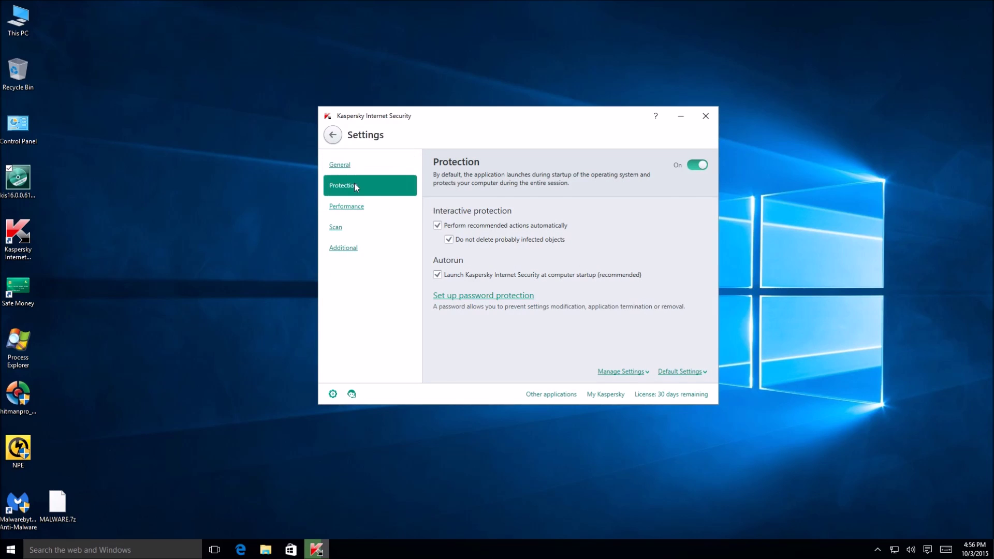
pyautogui.click(482, 160)
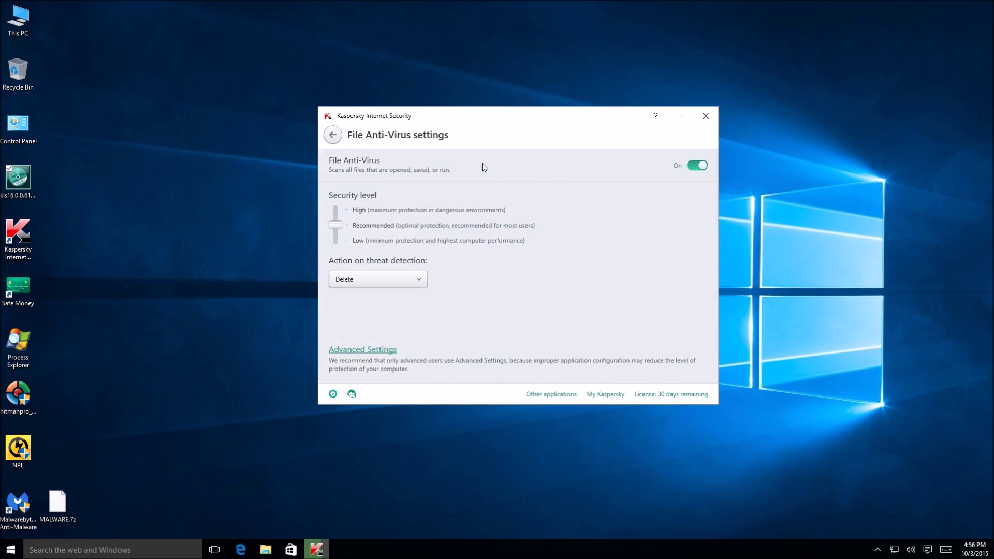
pyautogui.click(392, 280)
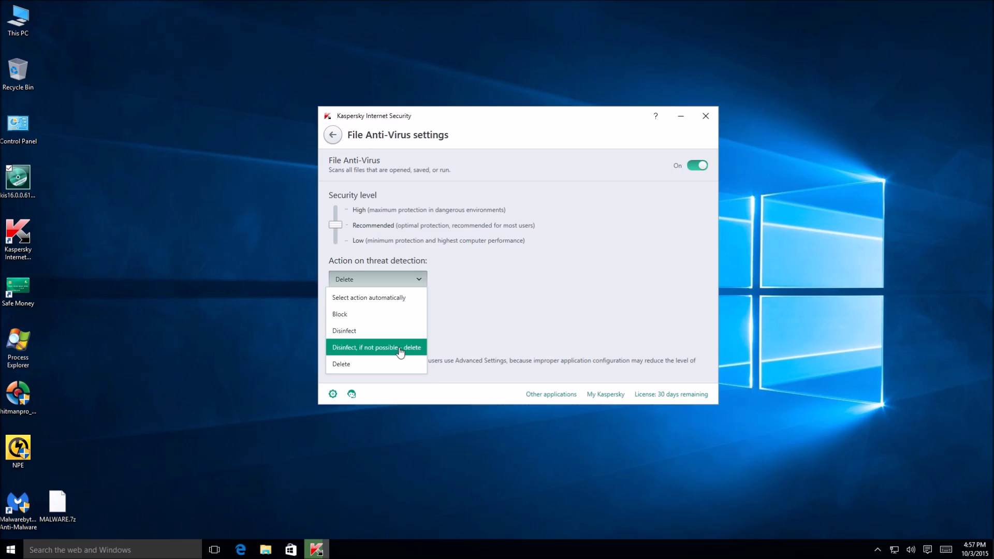
pyautogui.click(456, 336)
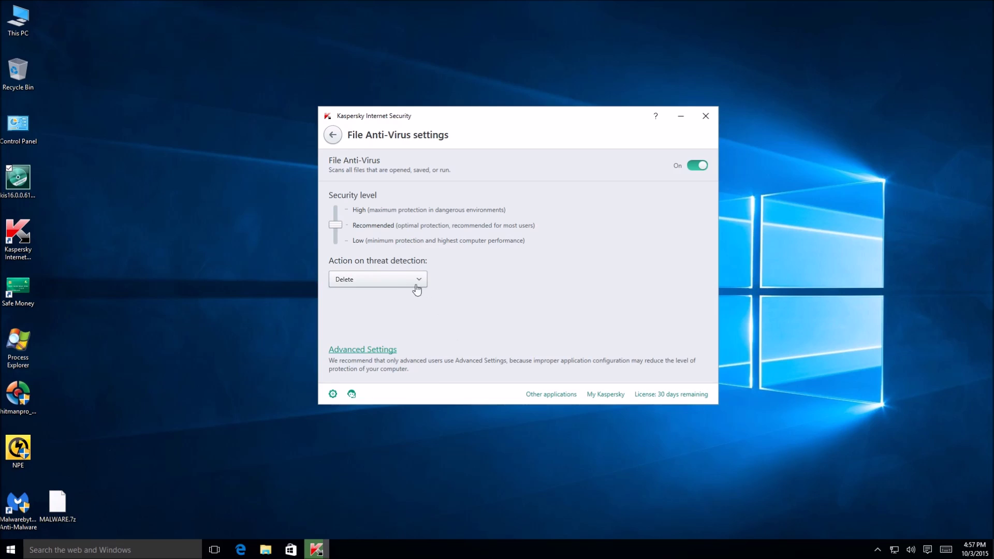
pyautogui.click(333, 136)
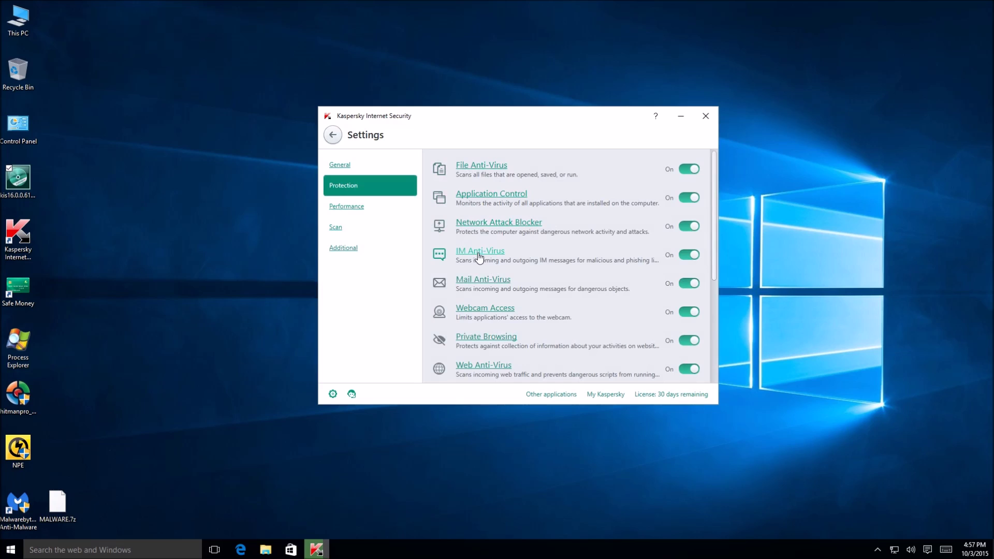
# - Review the Application Control and Webcam Access settings, then scroll down the Protection list
pyautogui.click(474, 197)
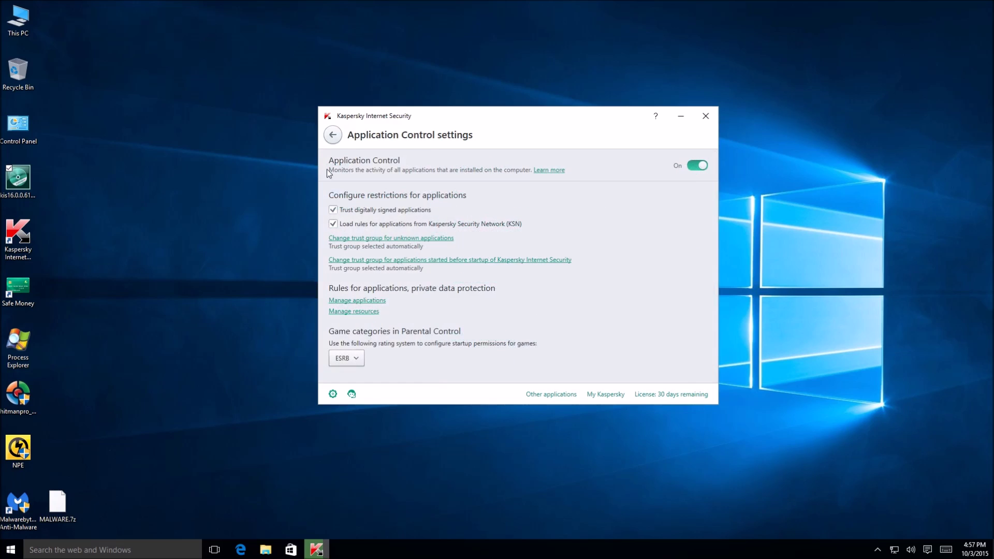
pyautogui.click(332, 135)
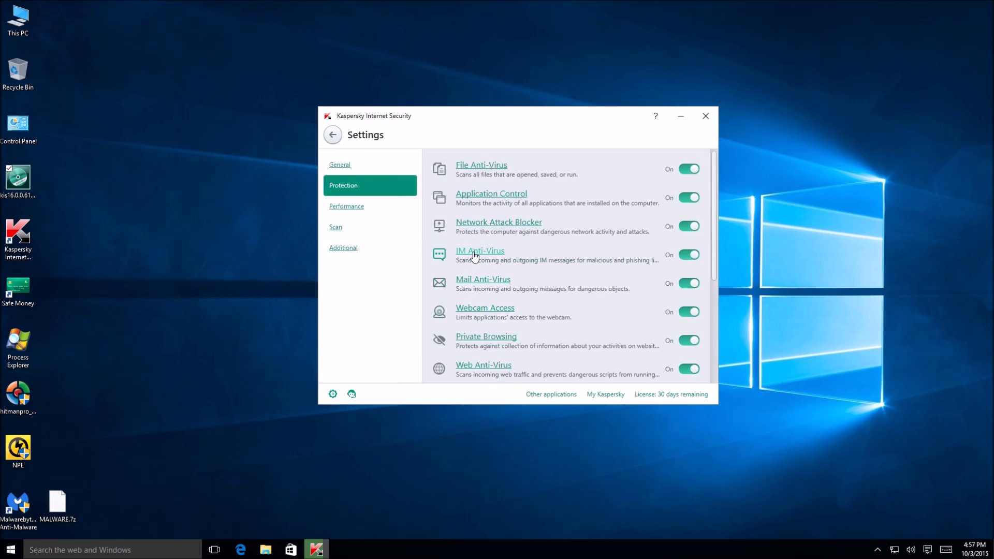
pyautogui.click(485, 307)
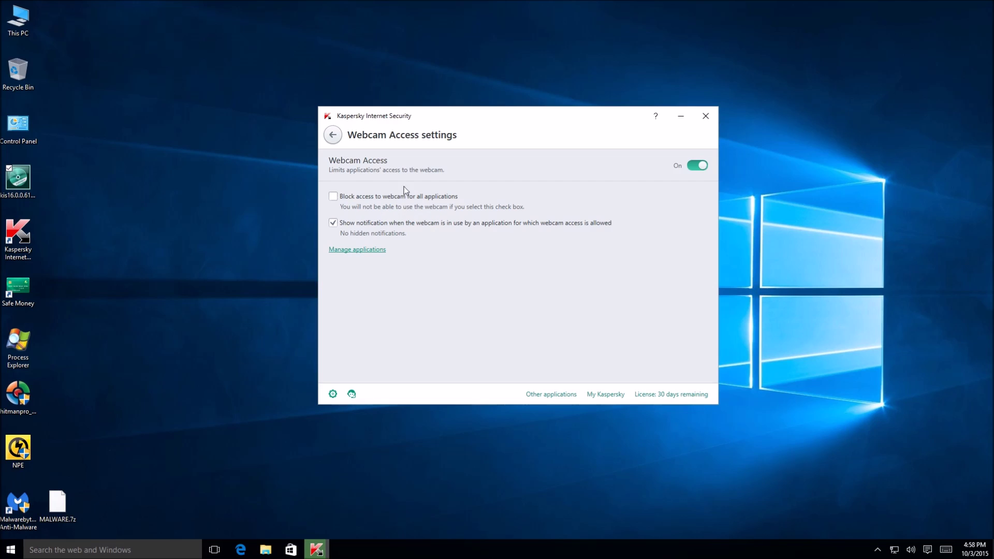
pyautogui.click(333, 136)
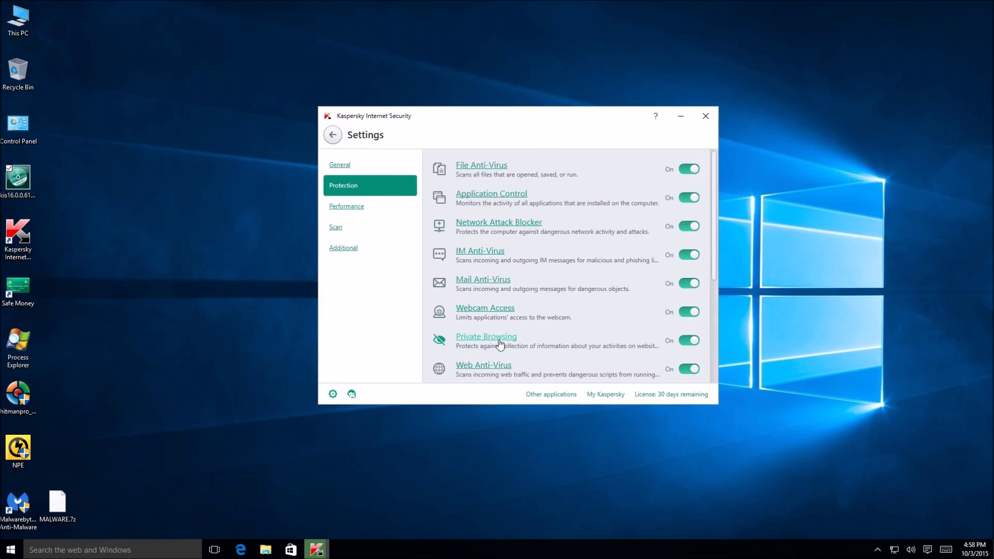
pyautogui.scroll(-1, 502, 343)
pyautogui.scroll(-1, 498, 343)
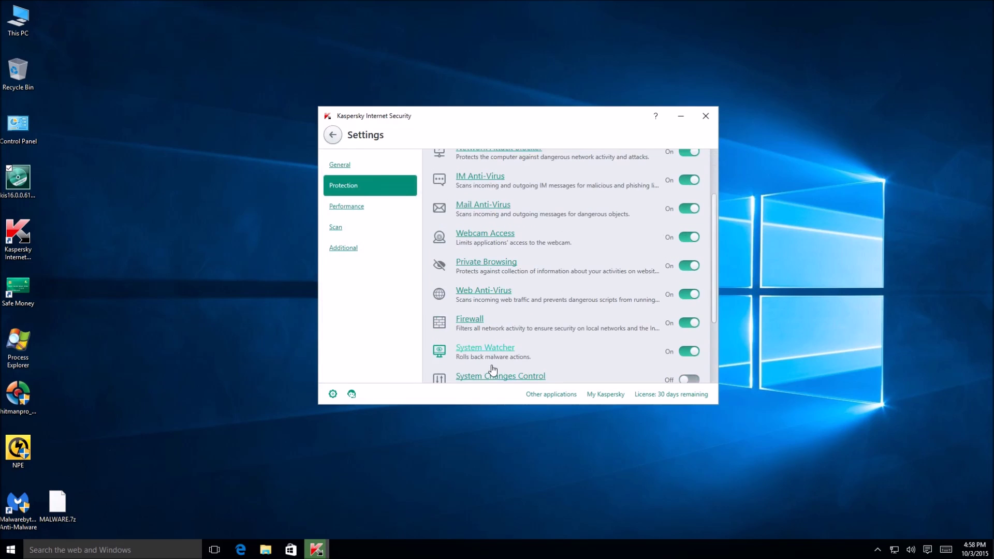
# - Check Web Anti-Virus's threat actions without changing them, then view its Advanced Settings
pyautogui.click(496, 292)
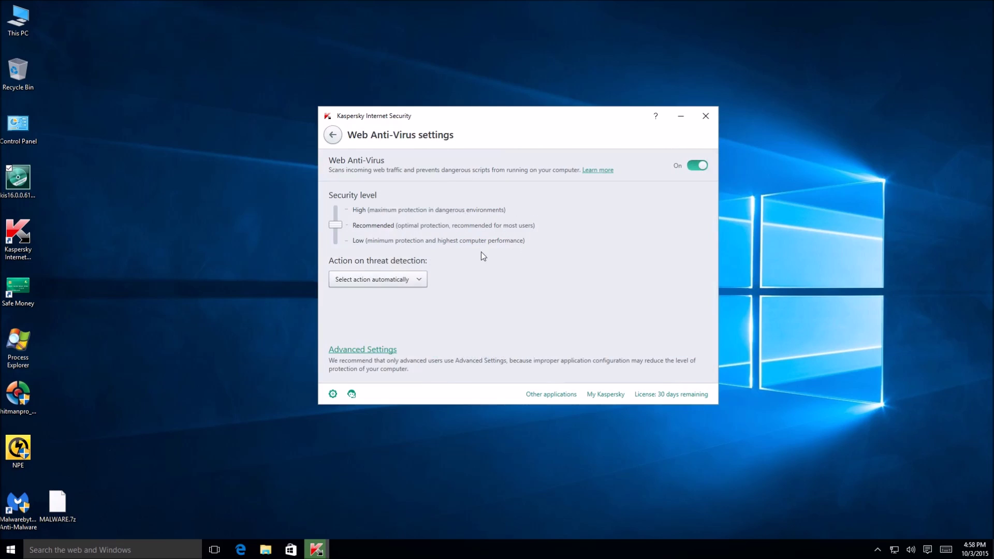
pyautogui.click(411, 280)
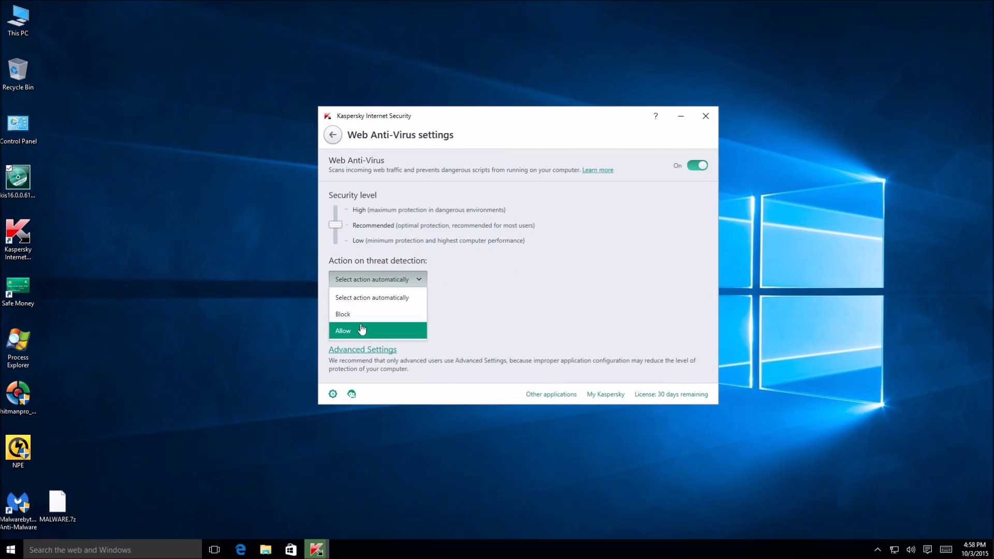
pyautogui.click(459, 288)
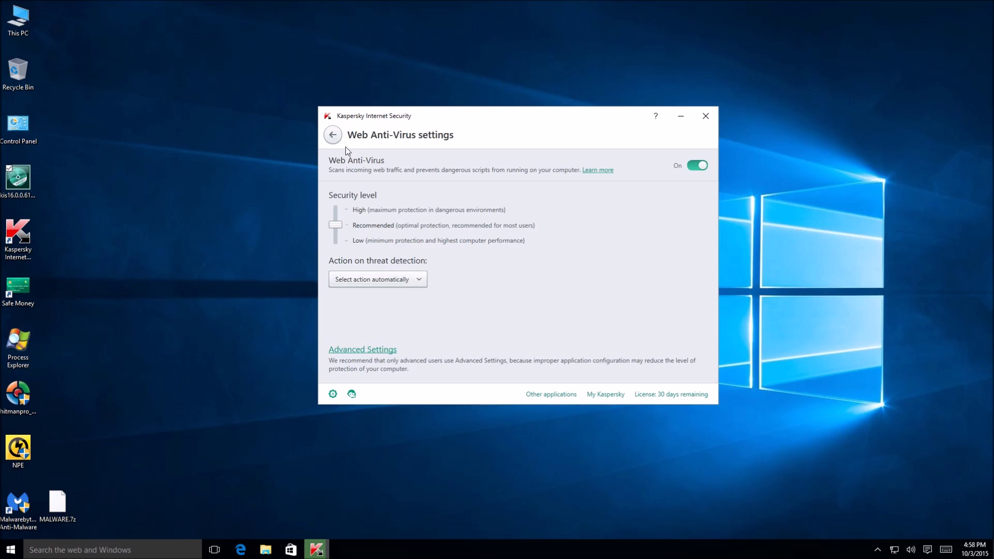
pyautogui.click(334, 137)
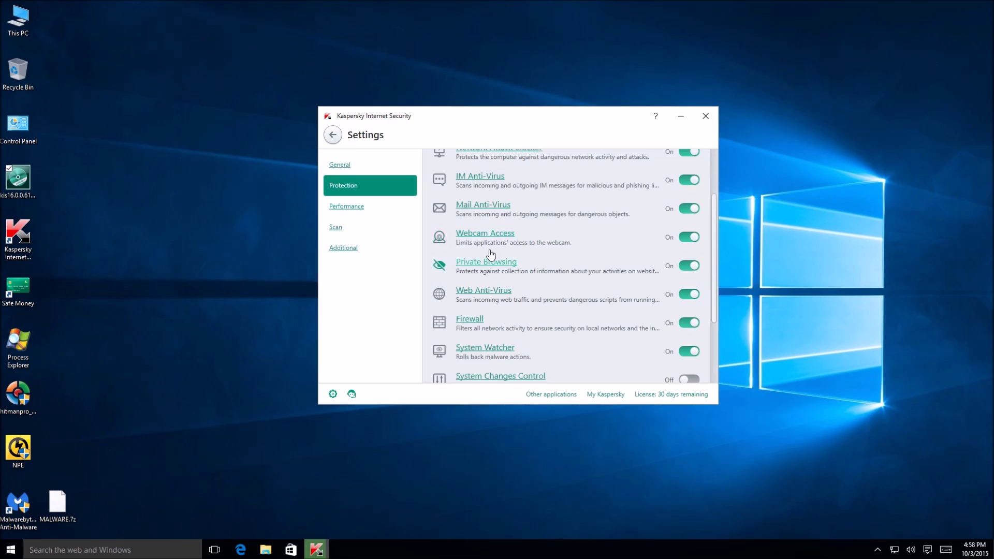
pyautogui.click(481, 289)
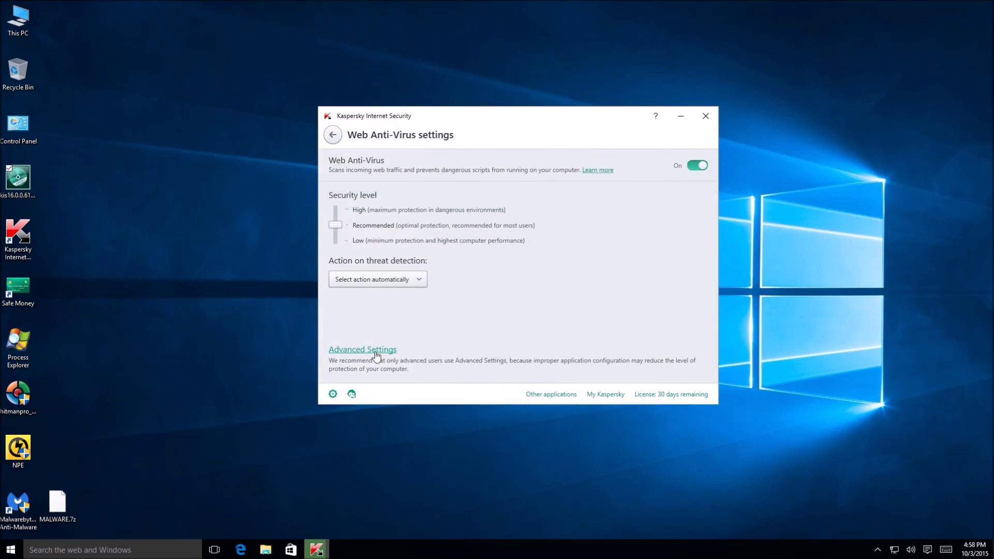
pyautogui.click(375, 352)
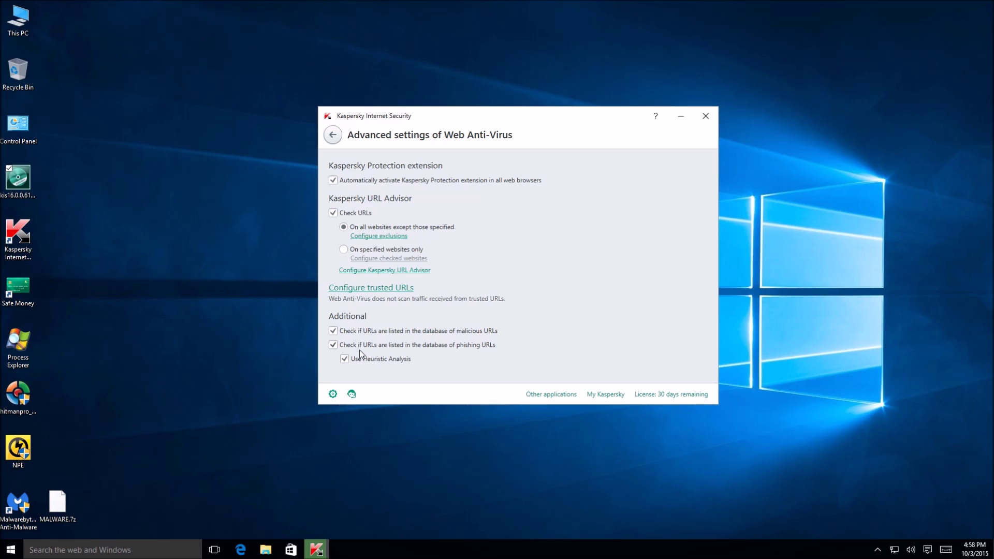
pyautogui.click(332, 135)
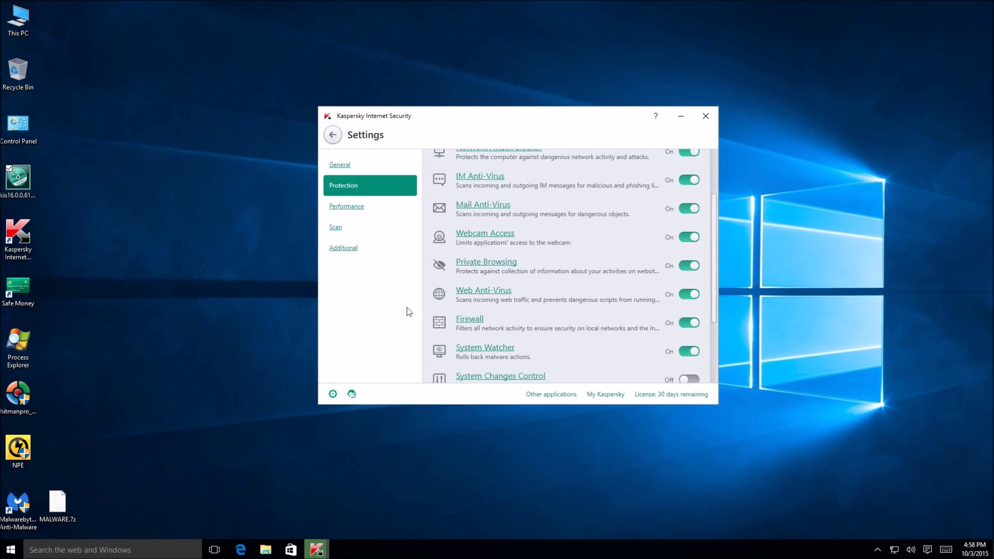
# - Review the Firewall and System Watcher settings pages from the Protection list
pyautogui.scroll(-1, 456, 318)
pyautogui.click(467, 295)
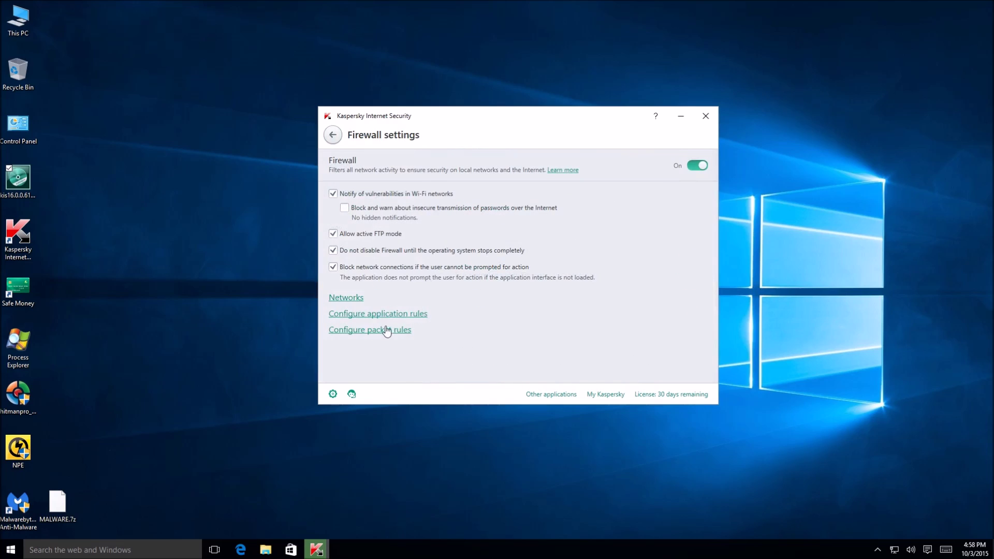
pyautogui.click(333, 136)
pyautogui.scroll(-2, 493, 363)
pyautogui.click(479, 277)
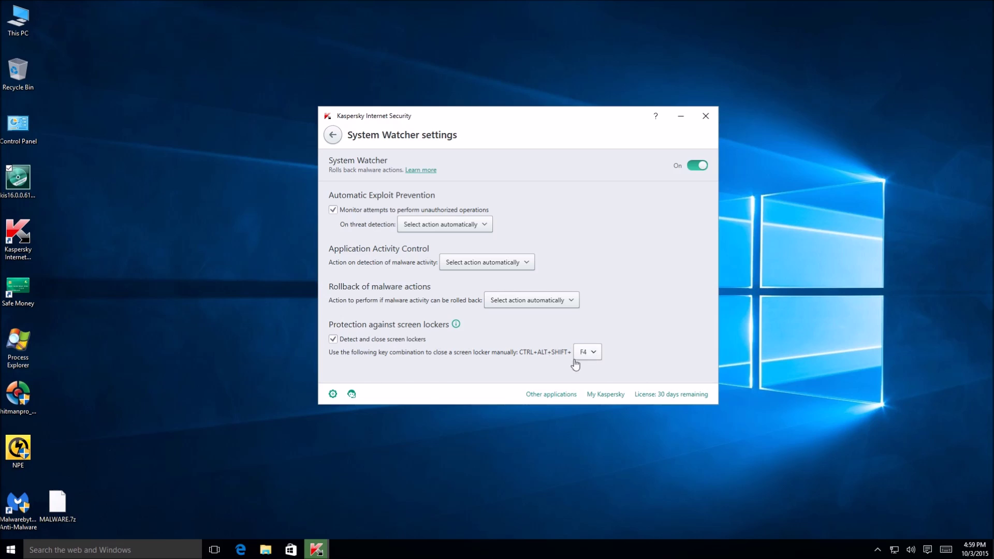
pyautogui.click(333, 136)
# - View the Anti-Banner settings, then move to the Performance section
pyautogui.scroll(-1, 479, 288)
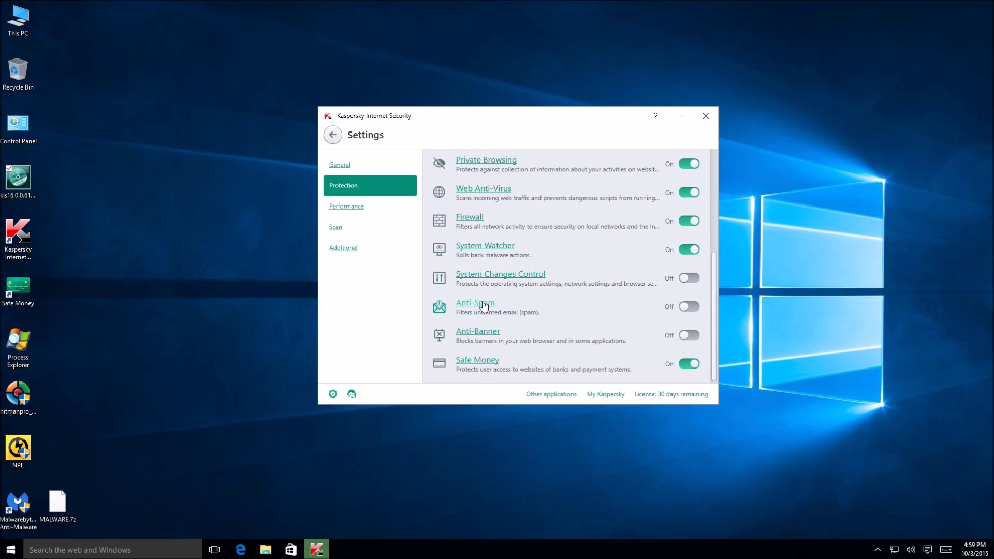
pyautogui.scroll(1, 488, 298)
pyautogui.scroll(-1, 487, 298)
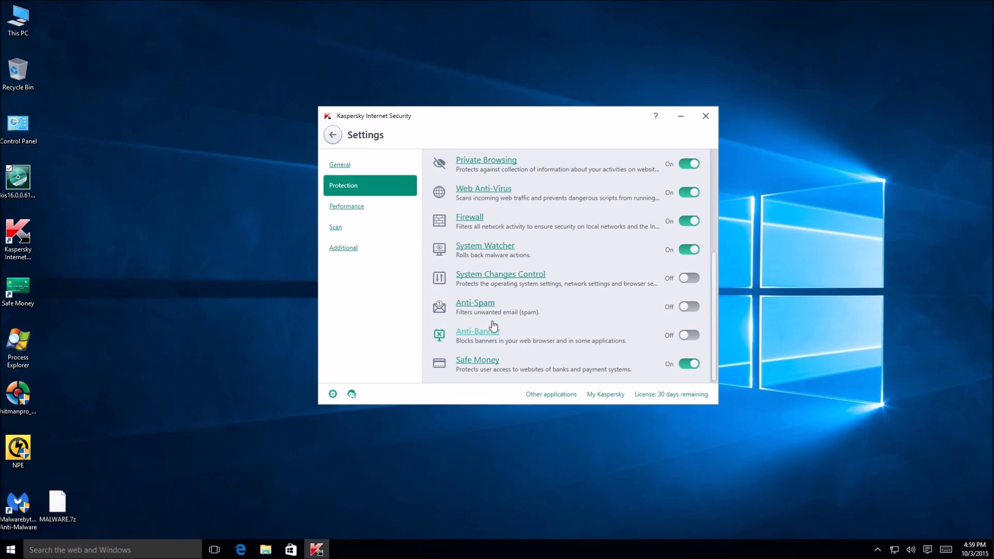
pyautogui.click(470, 332)
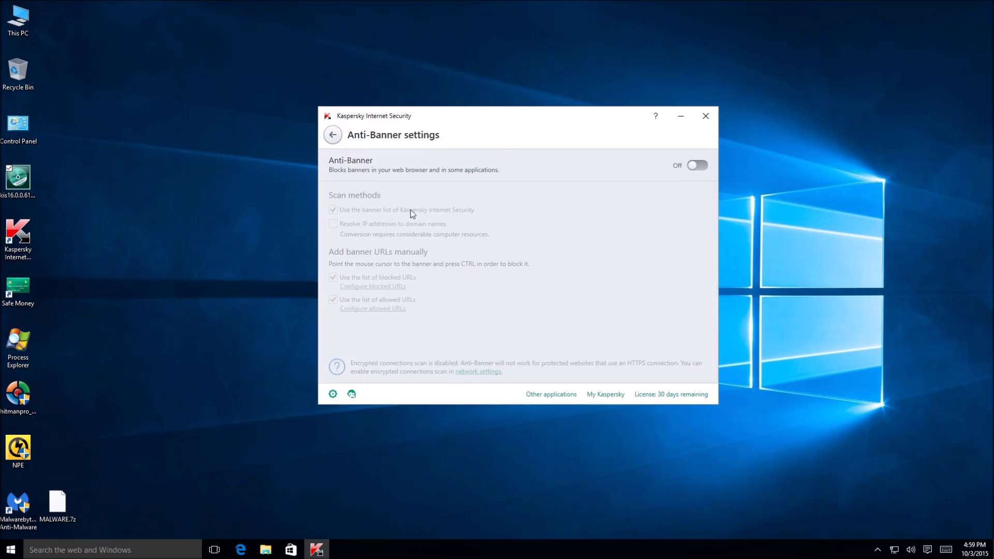
pyautogui.click(333, 135)
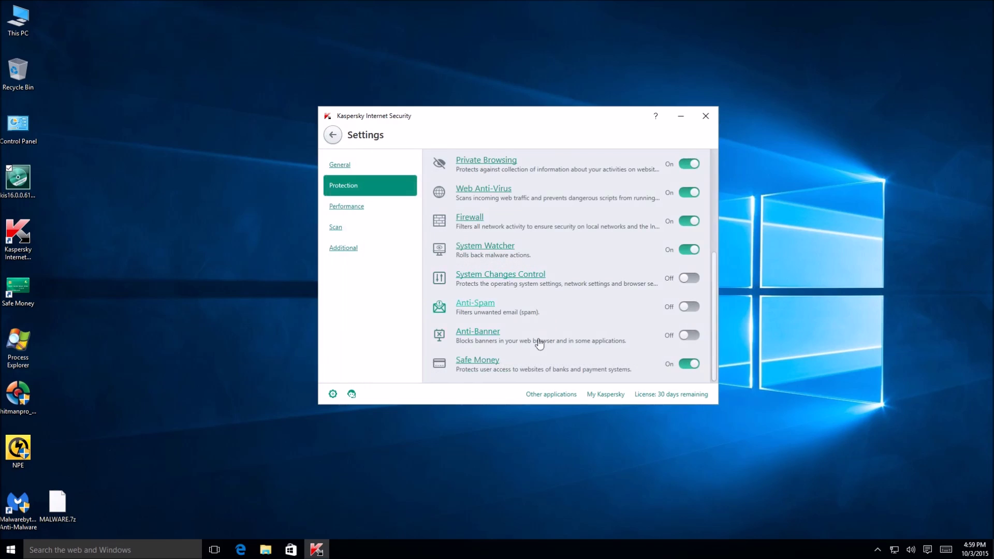
pyautogui.click(369, 216)
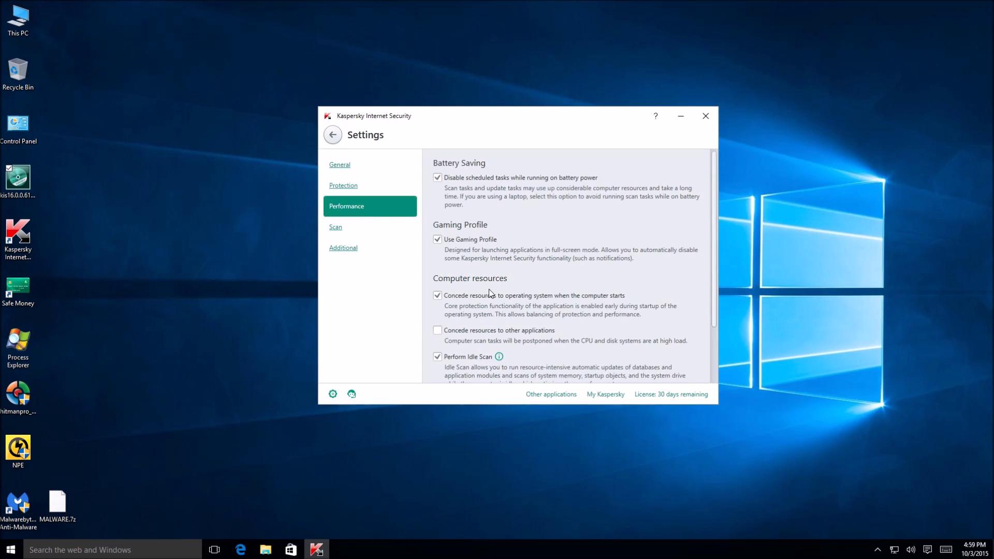
# - Set the Scan action on threat detection to Delete, leaving the external devices option unchanged
pyautogui.scroll(-3, 488, 293)
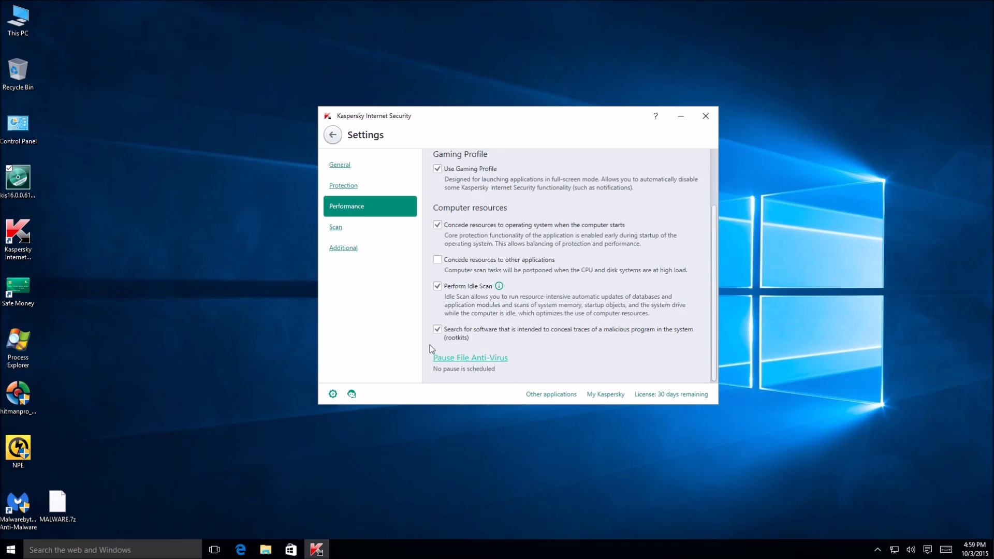
pyautogui.click(356, 234)
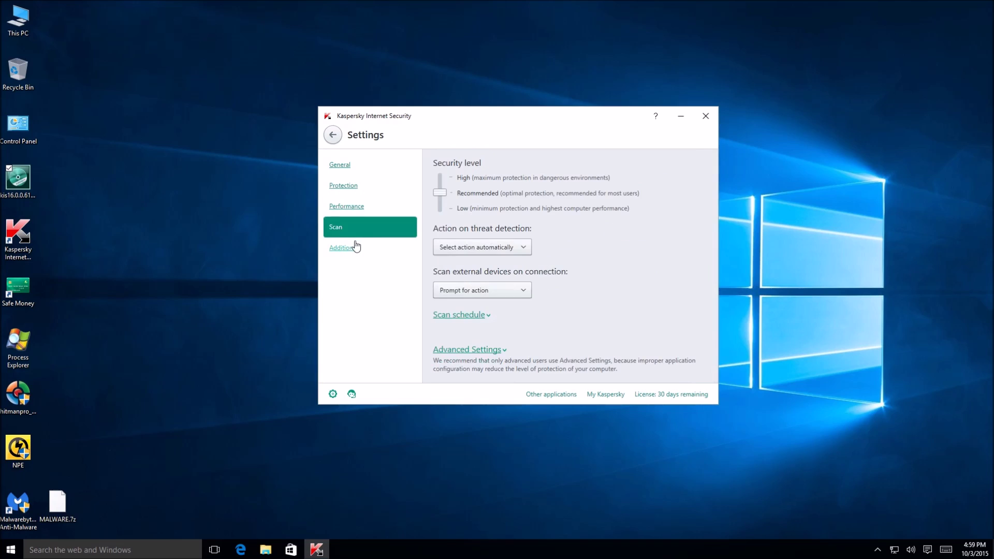
pyautogui.click(480, 247)
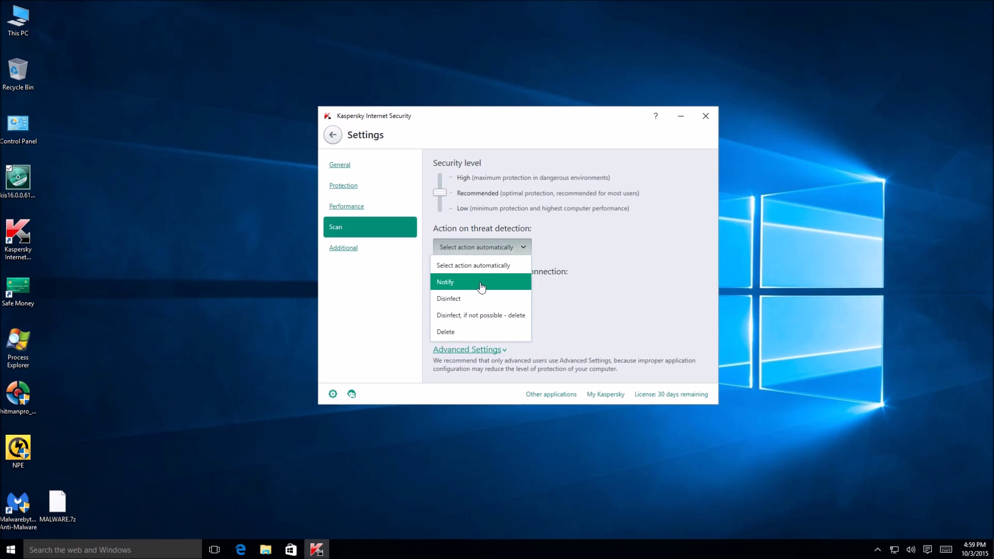
pyautogui.click(472, 332)
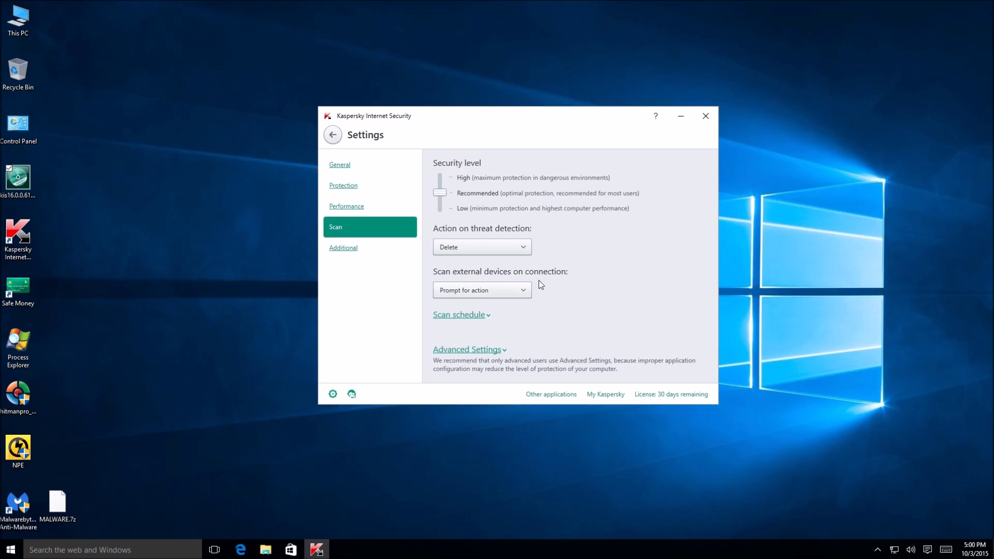
pyautogui.click(523, 291)
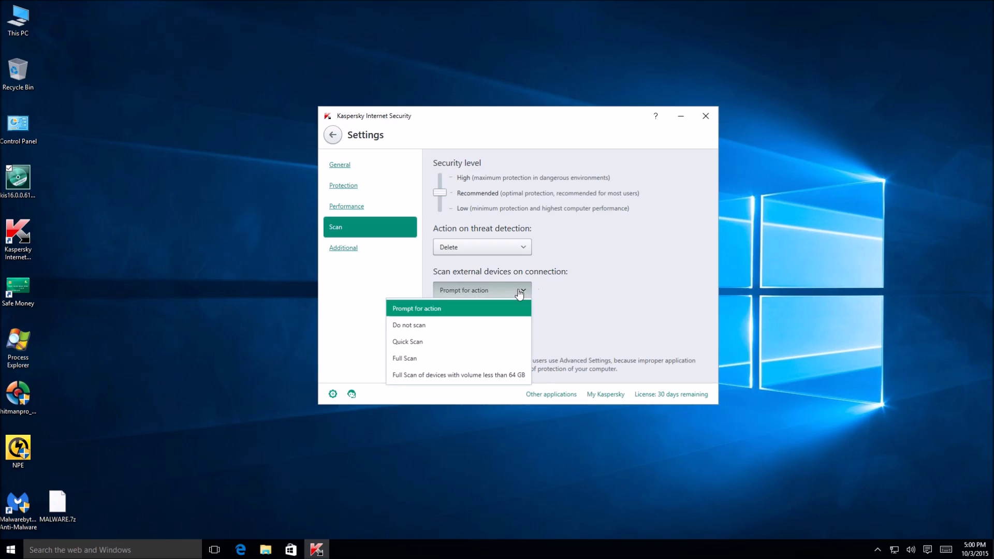
pyautogui.click(620, 285)
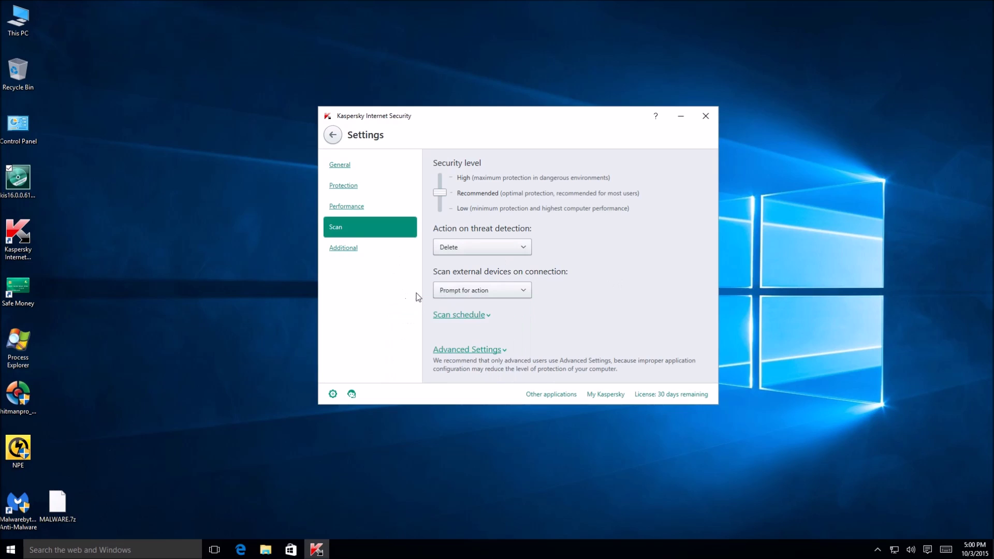
pyautogui.click(344, 249)
# - Look over the Secure Data Input and Threats and Exclusions pages in Additional settings
pyautogui.scroll(-1, 474, 191)
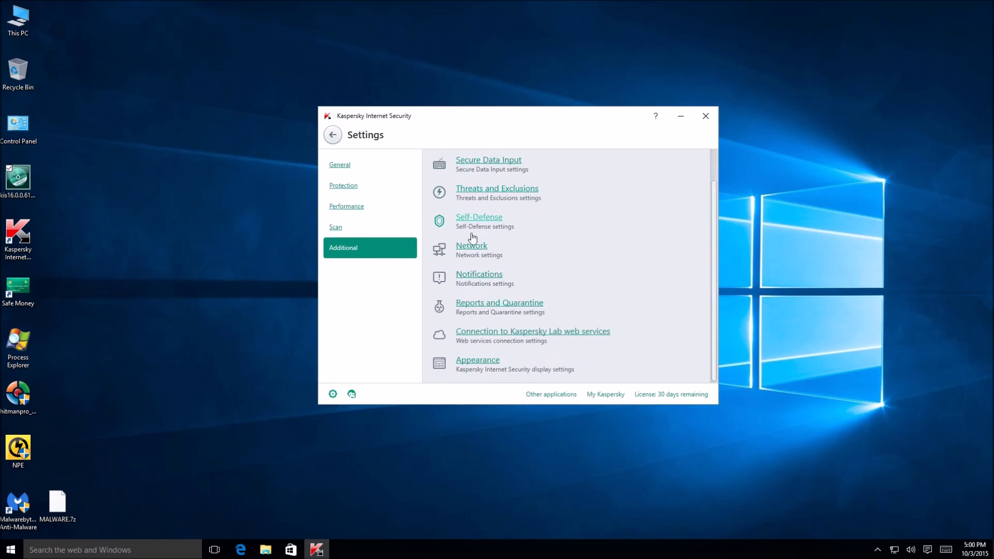
pyautogui.scroll(1, 481, 207)
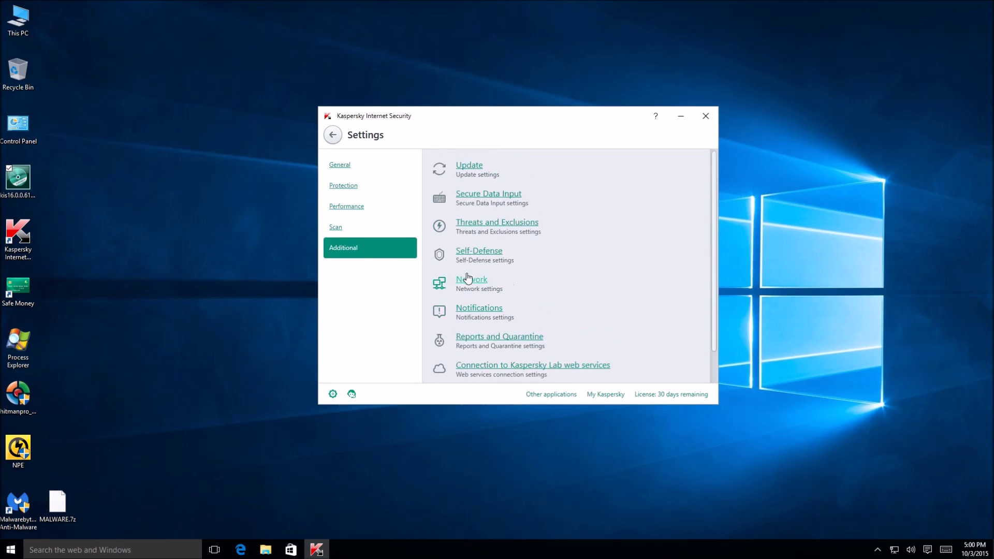
pyautogui.click(486, 195)
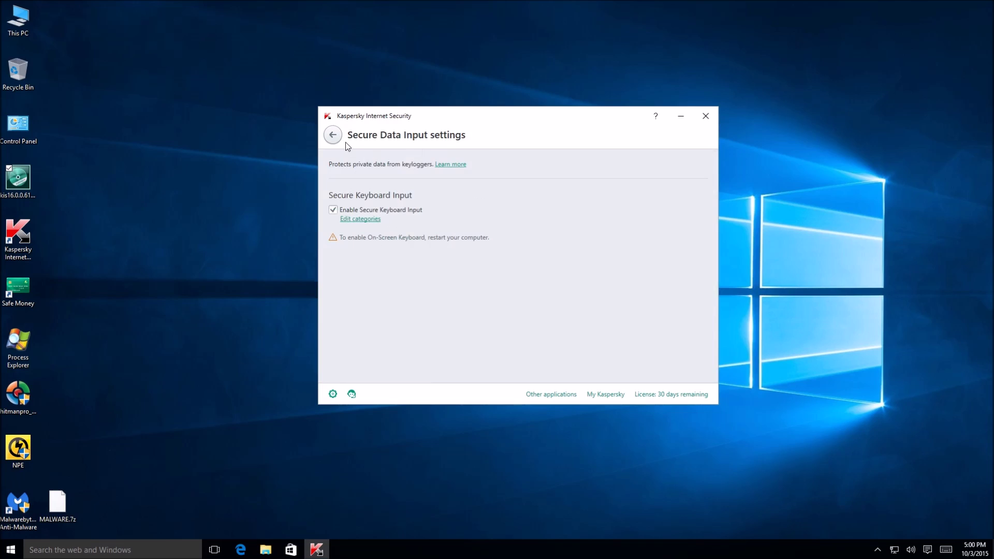
pyautogui.click(333, 135)
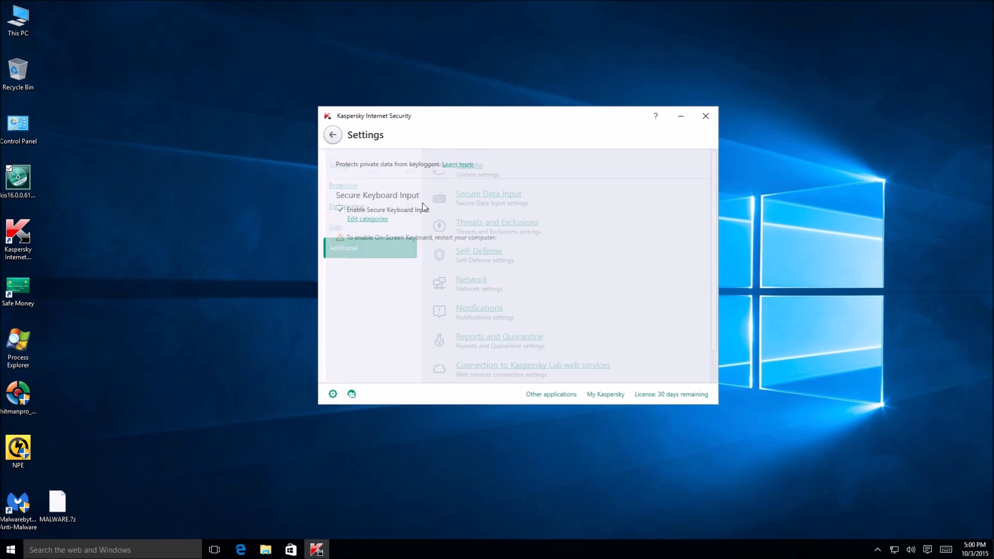
pyautogui.click(471, 224)
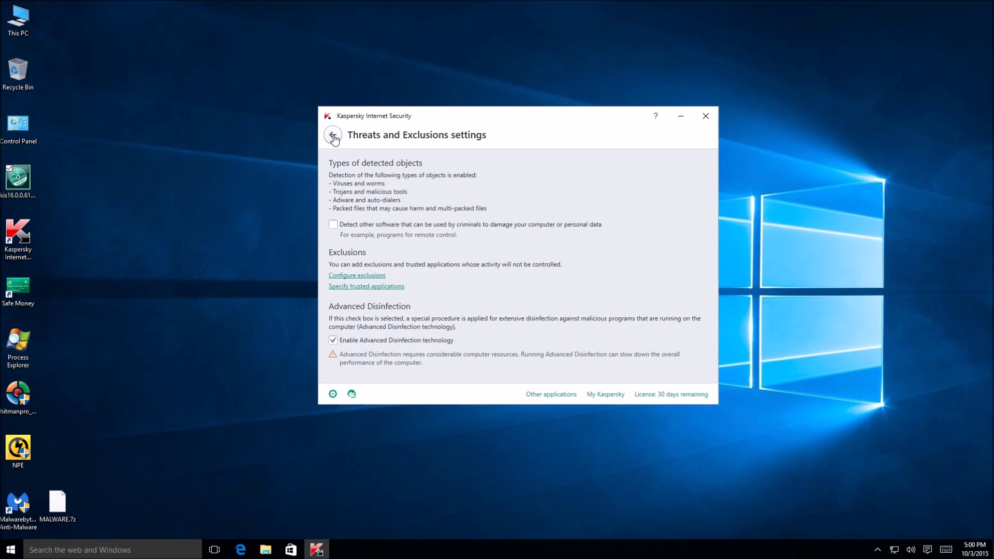
pyautogui.click(334, 138)
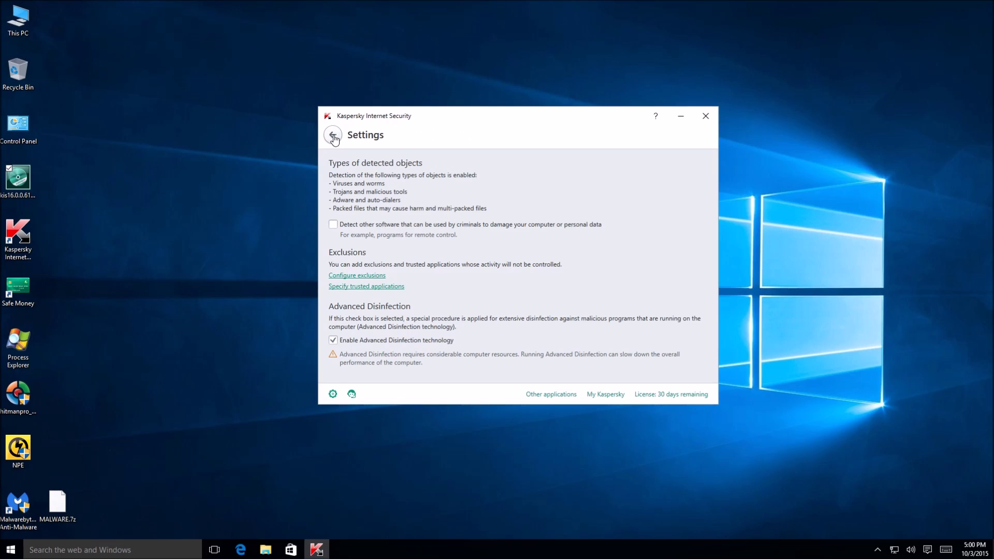
# - Review the Self-Defense, Appearance and Kaspersky Lab web services pages, then leave Settings
pyautogui.scroll(-2, 573, 313)
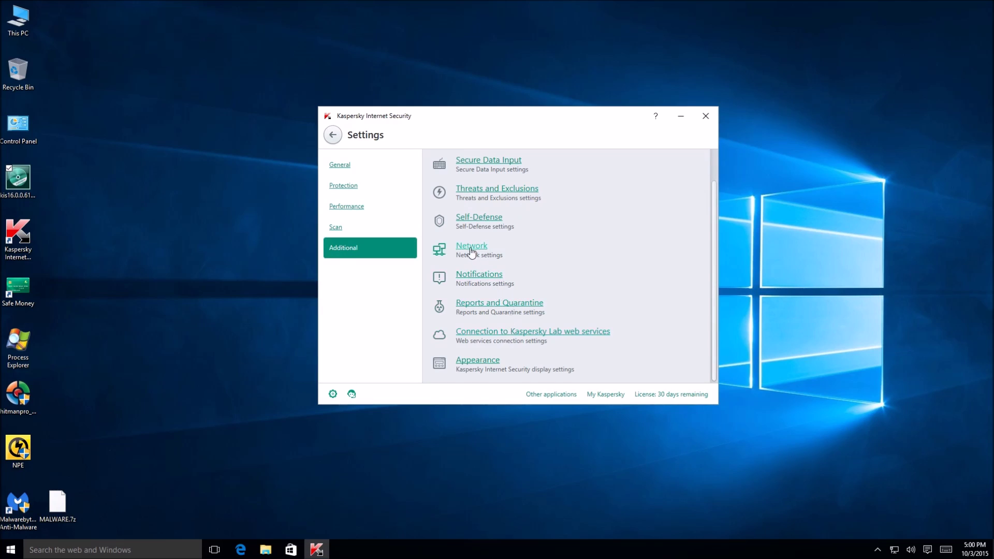
pyautogui.click(474, 220)
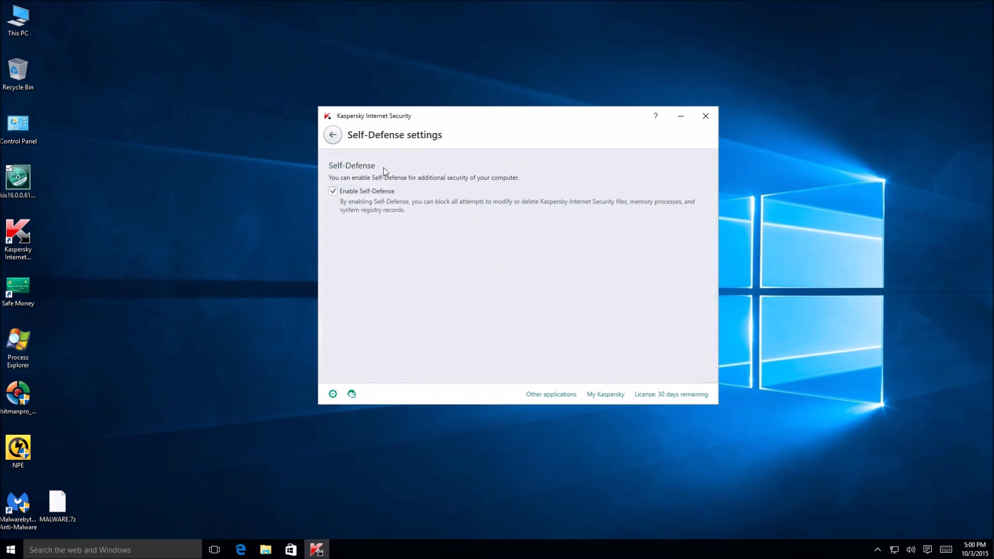
pyautogui.click(335, 136)
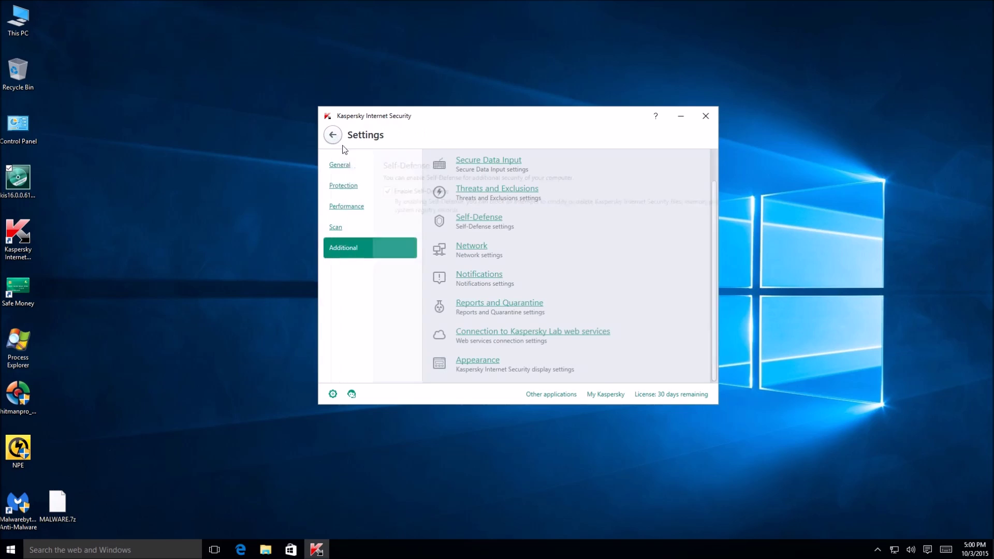
pyautogui.click(484, 364)
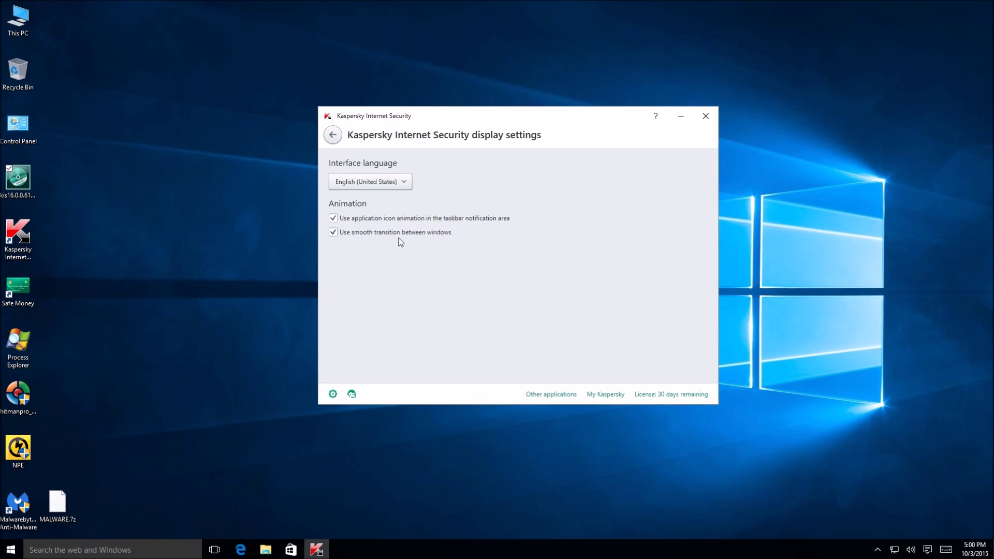
pyautogui.click(336, 137)
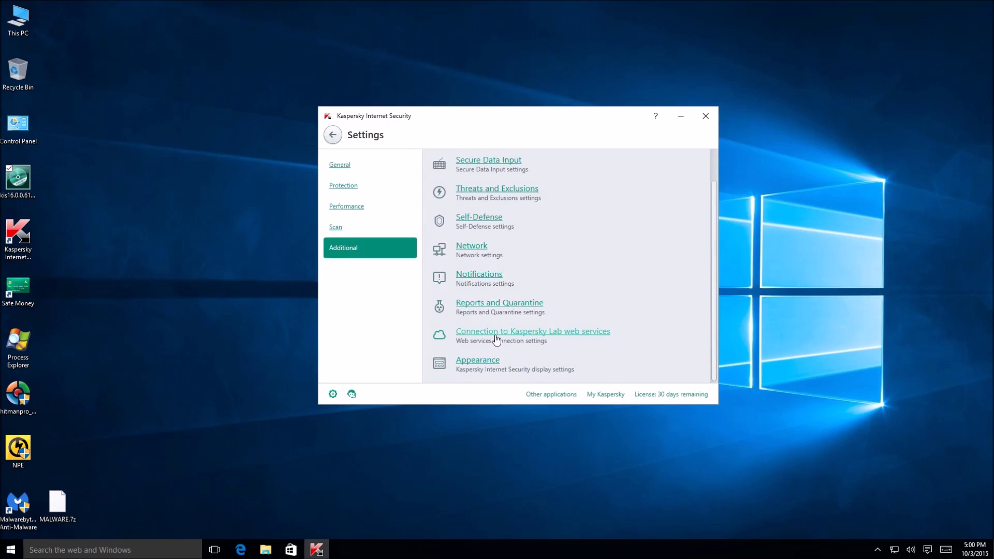
pyautogui.click(496, 335)
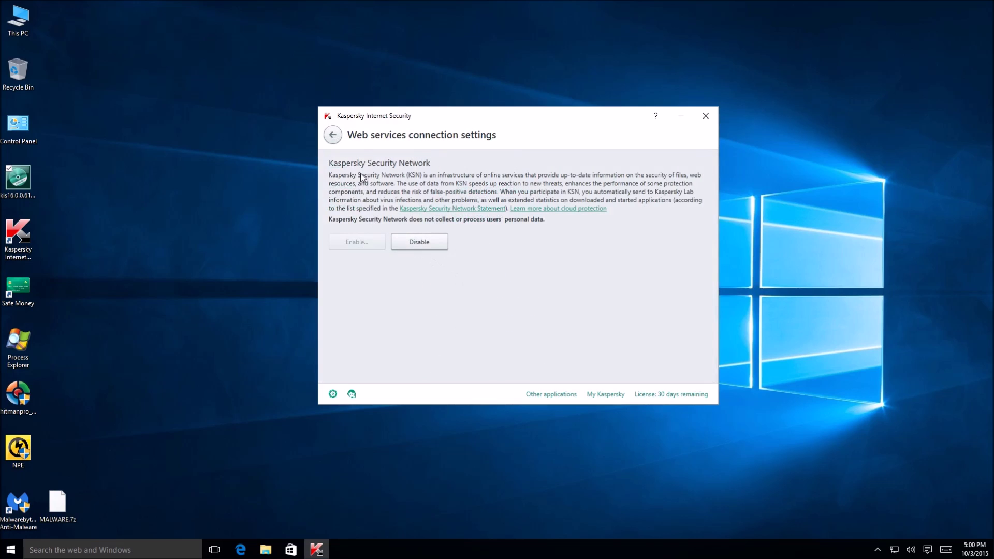
pyautogui.click(333, 136)
pyautogui.scroll(1, 554, 377)
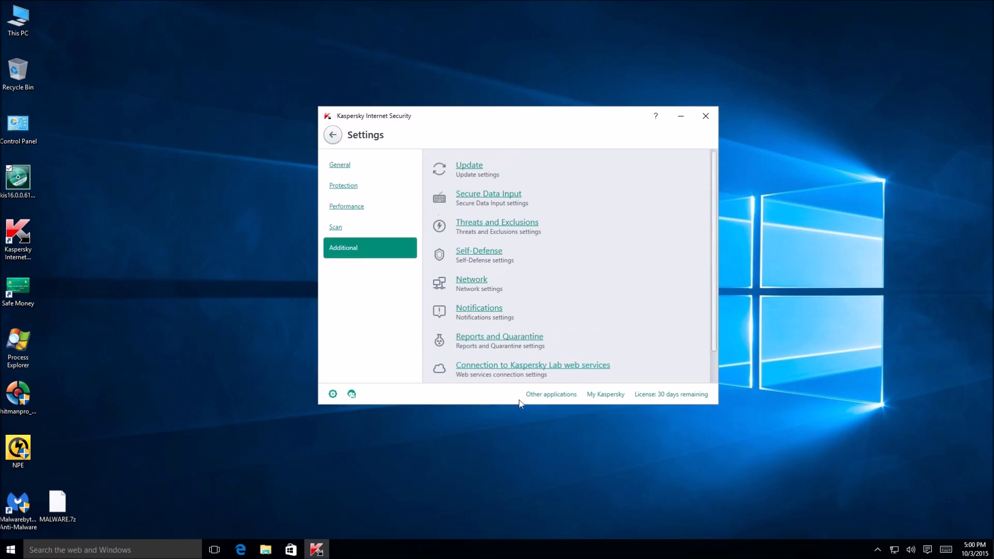
pyautogui.click(333, 136)
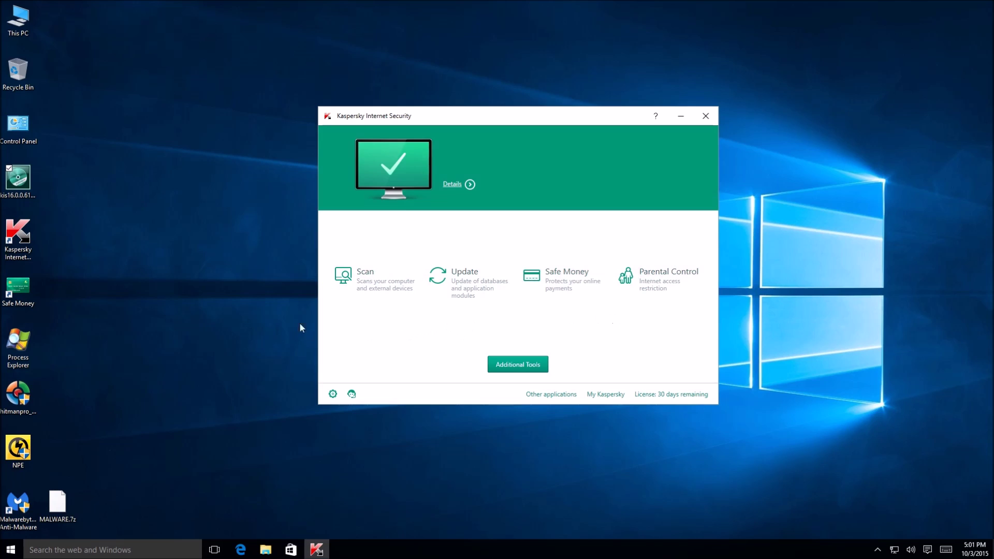
# - Check the Notification Center from the status banner, then close the Kaspersky window
pyautogui.click(515, 161)
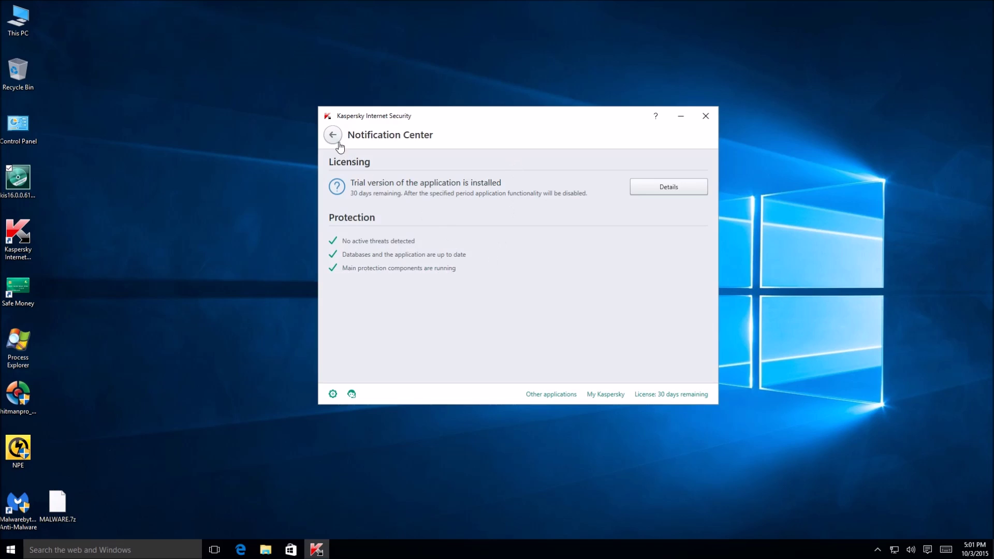
pyautogui.click(336, 138)
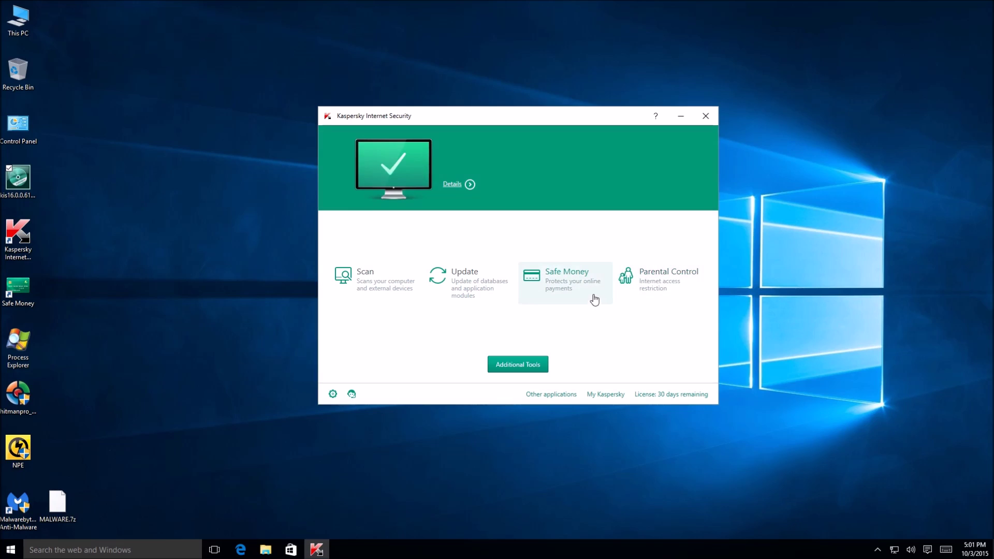
pyautogui.click(705, 115)
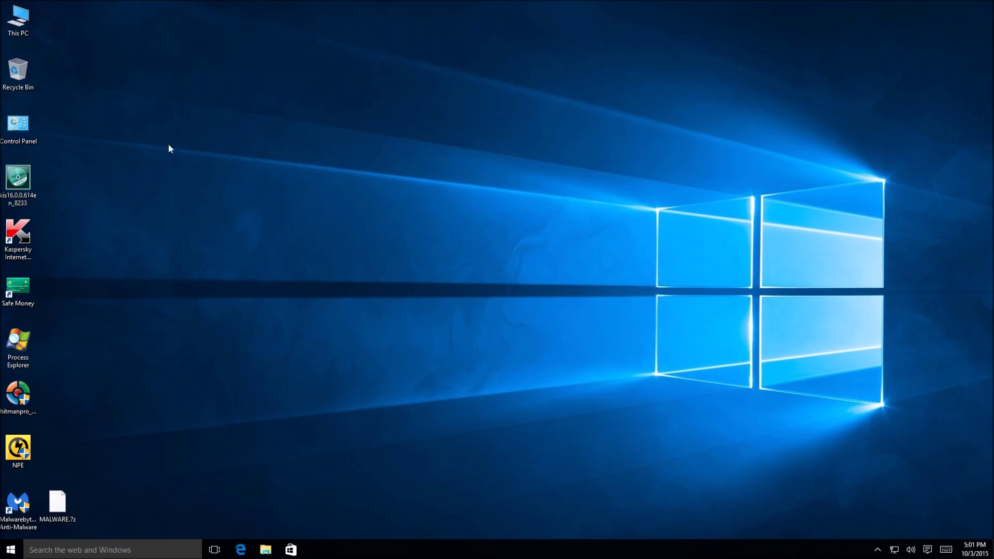